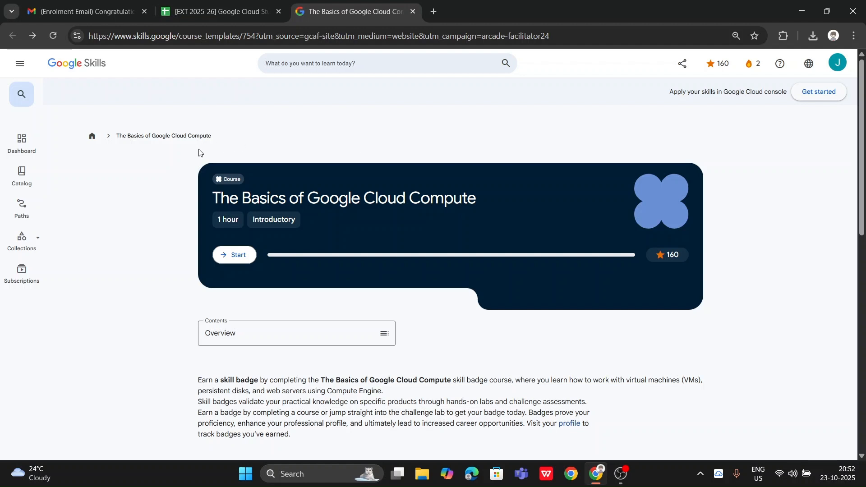
Review The Basics of Google Cloud Compute course page, including its description, list of labs and course badge.
drag(222, 202, 526, 213)
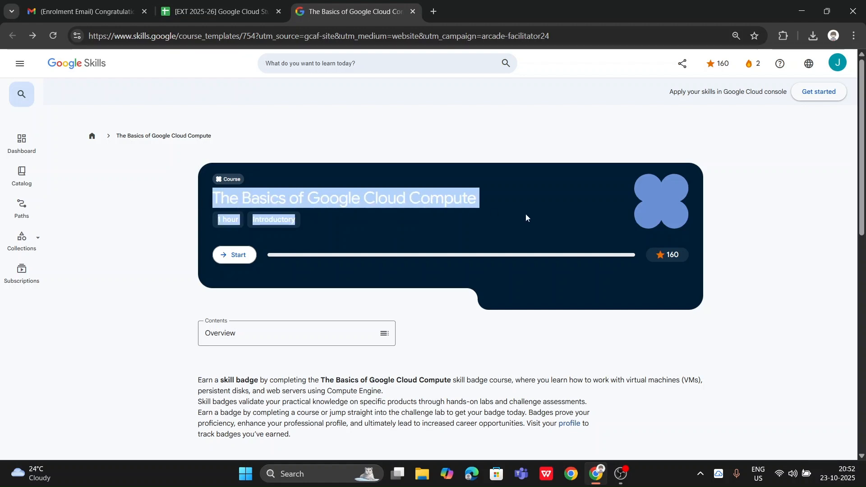
click(526, 213)
scroll(383, 225, down, 3)
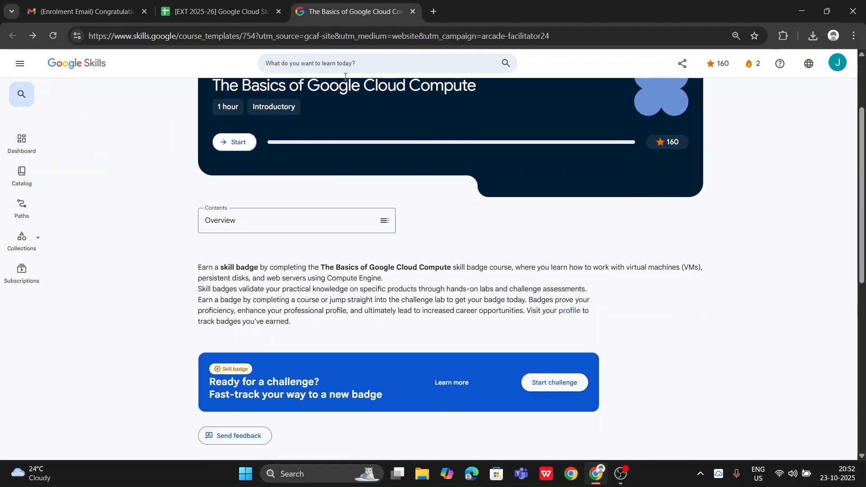
scroll(371, 282, down, 8)
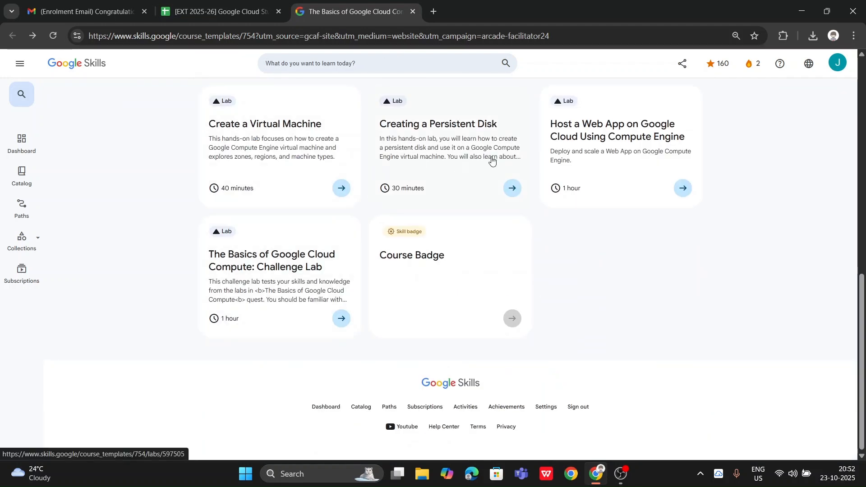
scroll(216, 254, up, 2)
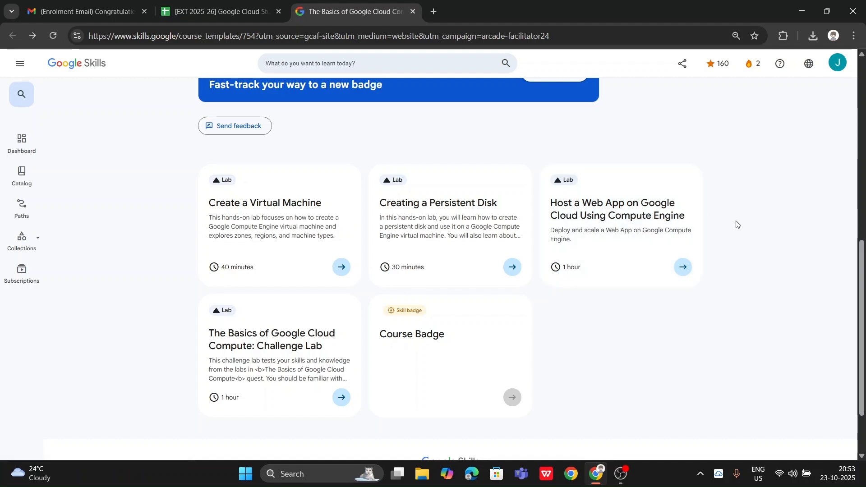
scroll(703, 330, down, 2)
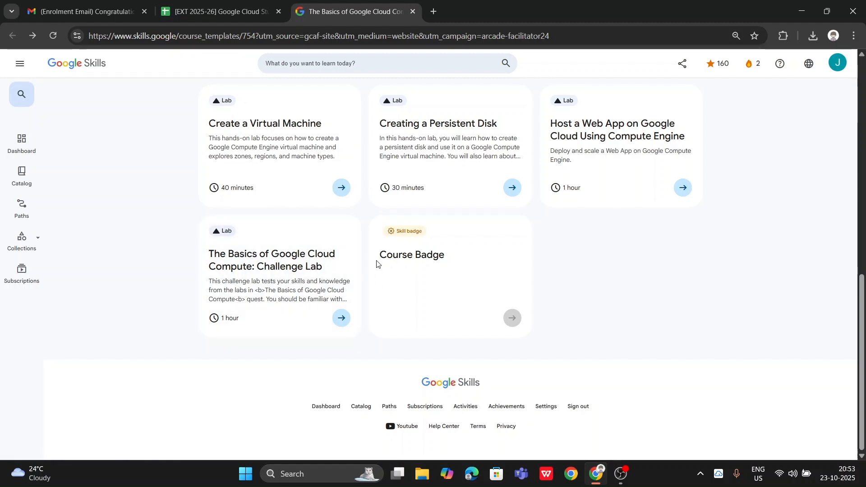
drag(377, 261, 467, 264)
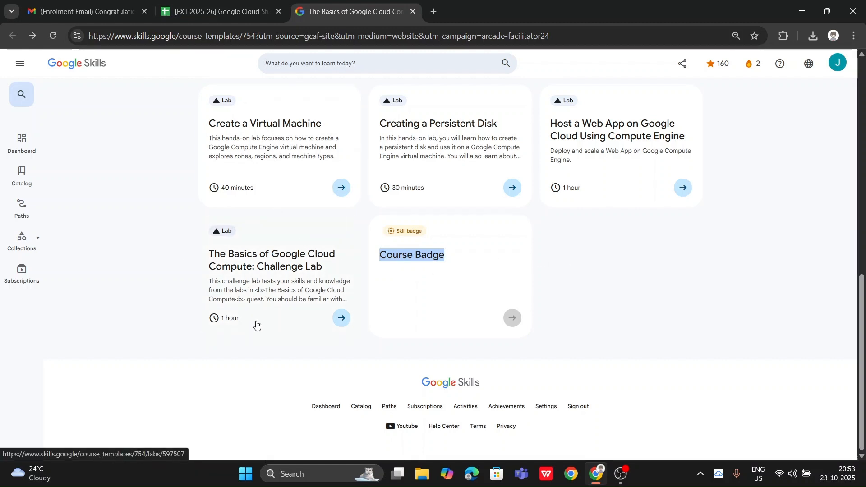
scroll(310, 241, up, 3)
click(412, 189)
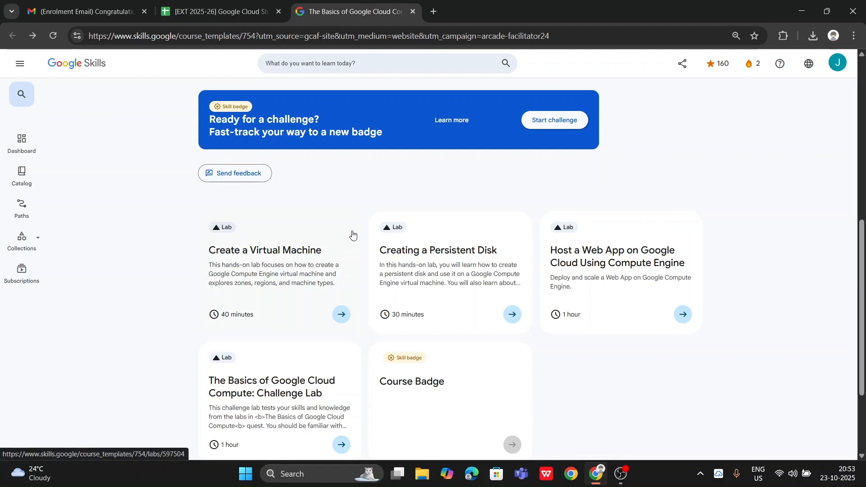
scroll(352, 262, up, 8)
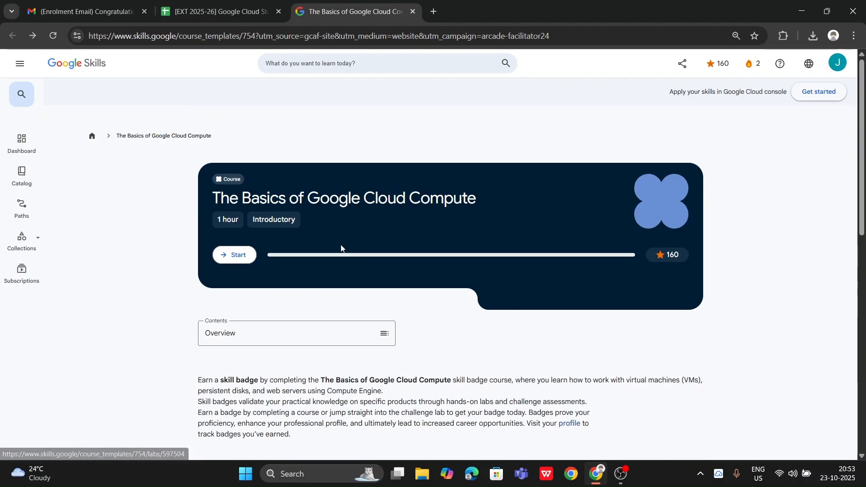
scroll(392, 241, down, 1)
scroll(391, 240, up, 1)
scroll(447, 264, down, 1)
scroll(448, 264, up, 1)
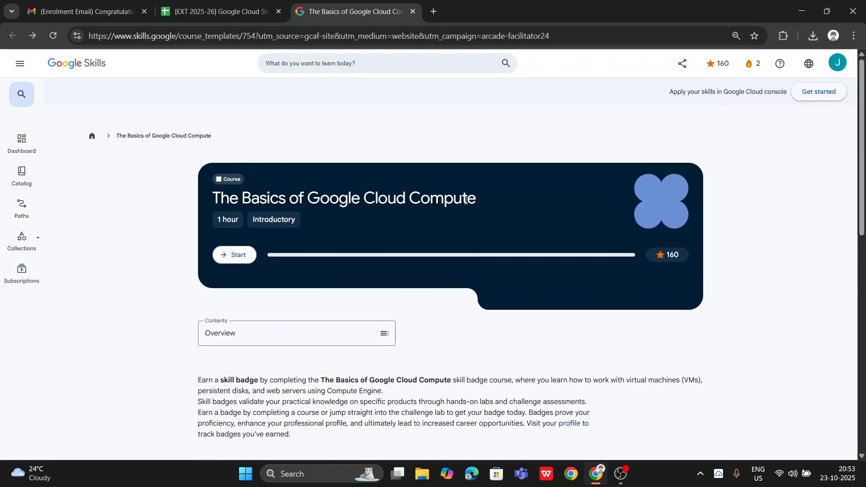
Review the enrolment email down to the campaign syllabus link and view the skill badge list in the Learning Pathways spreadsheet.
click(69, 10)
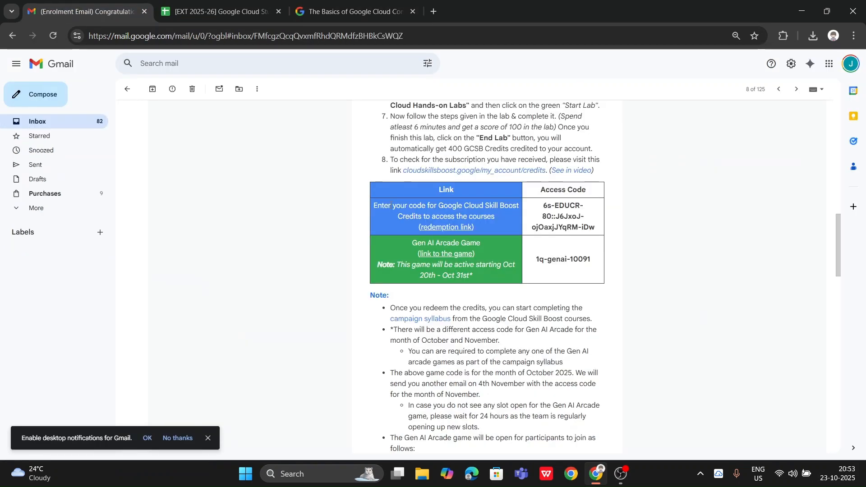
scroll(477, 188, up, 15)
scroll(477, 188, down, 5)
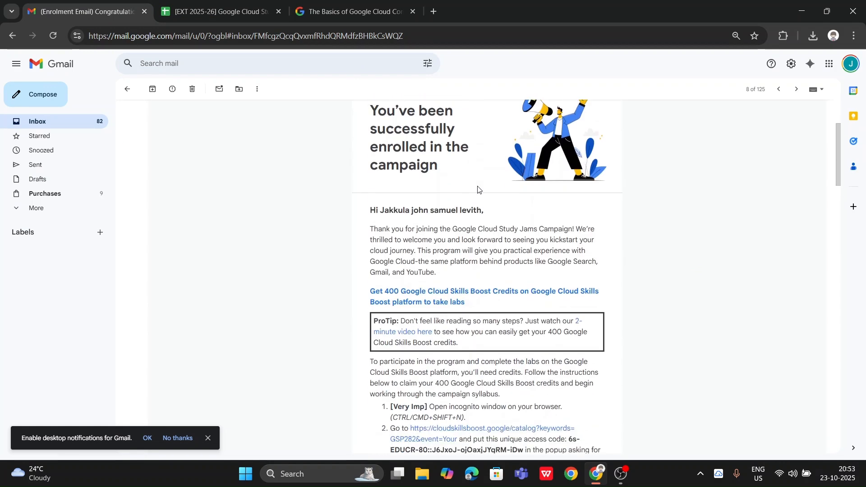
scroll(513, 253, down, 5)
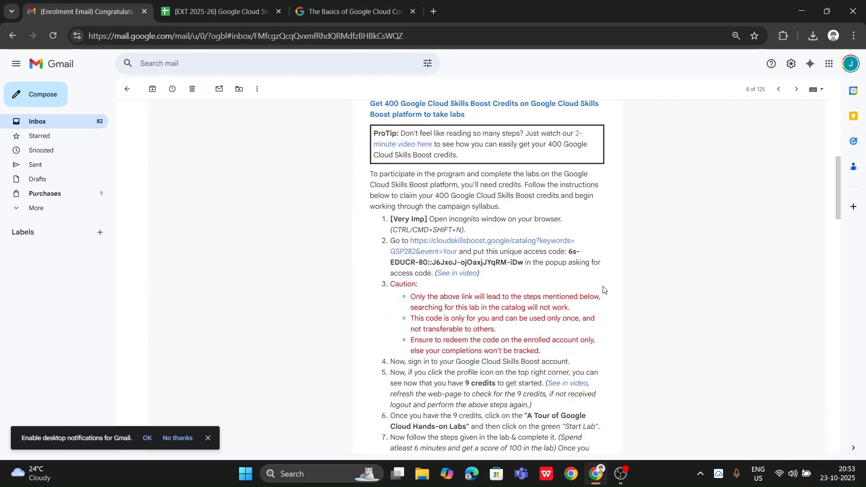
scroll(544, 307, down, 10)
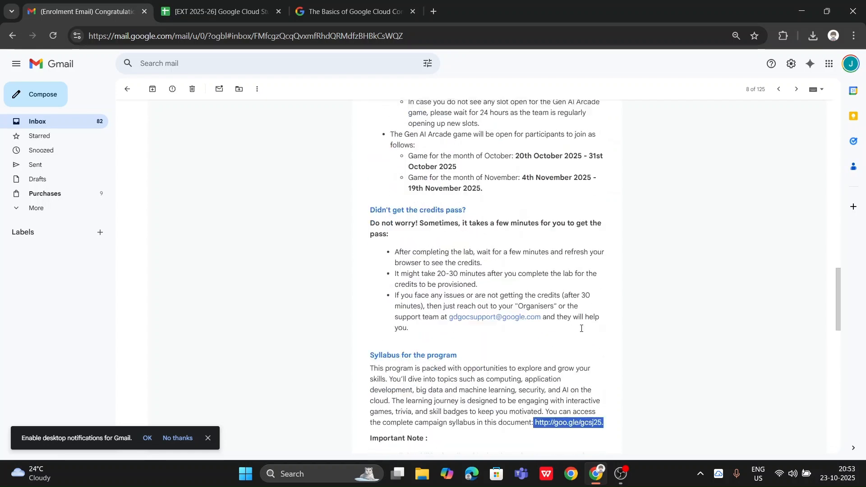
click(589, 273)
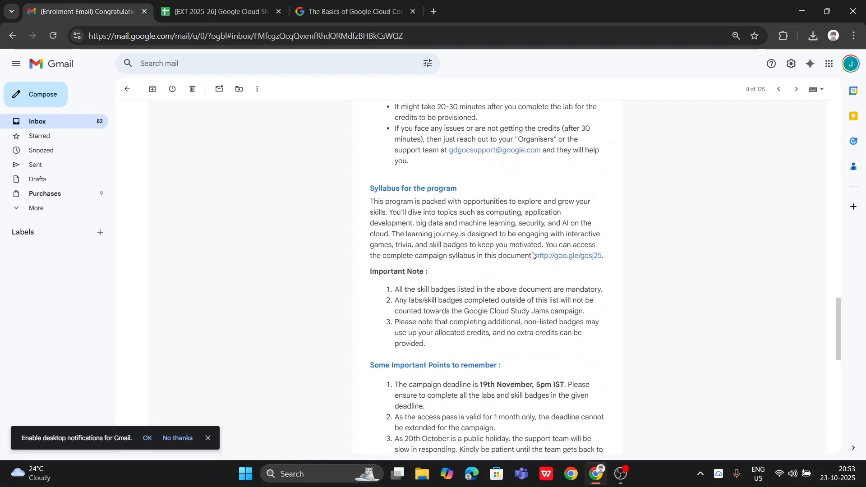
drag(535, 253, 626, 254)
click(624, 254)
click(217, 12)
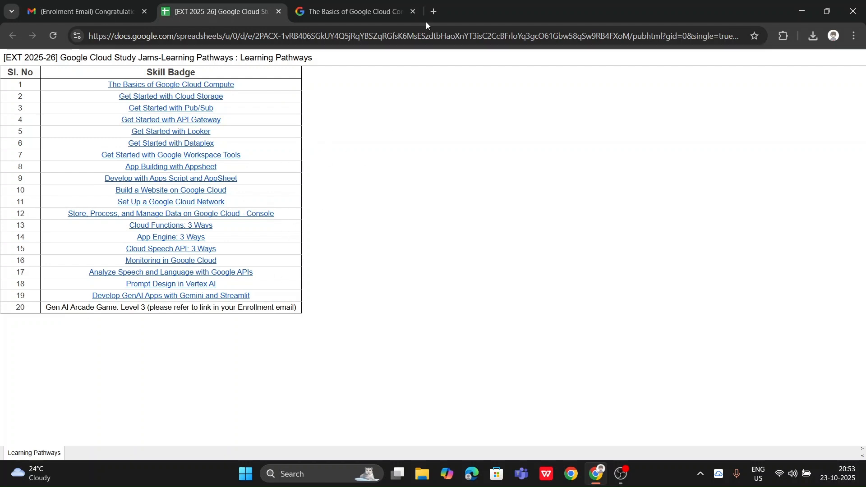
Return to The Basics of Google Cloud Compute course and open its Create a Virtual Machine lab.
click(354, 11)
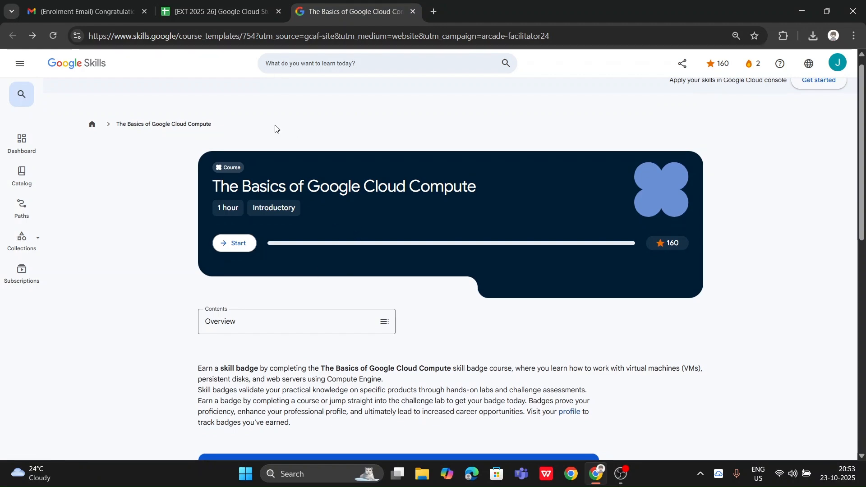
scroll(284, 193, down, 3)
scroll(282, 191, up, 1)
scroll(282, 191, down, 7)
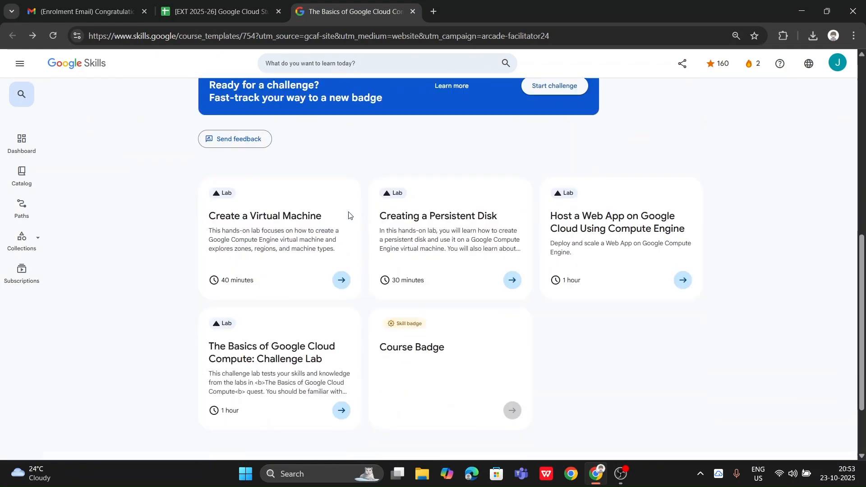
click(266, 161)
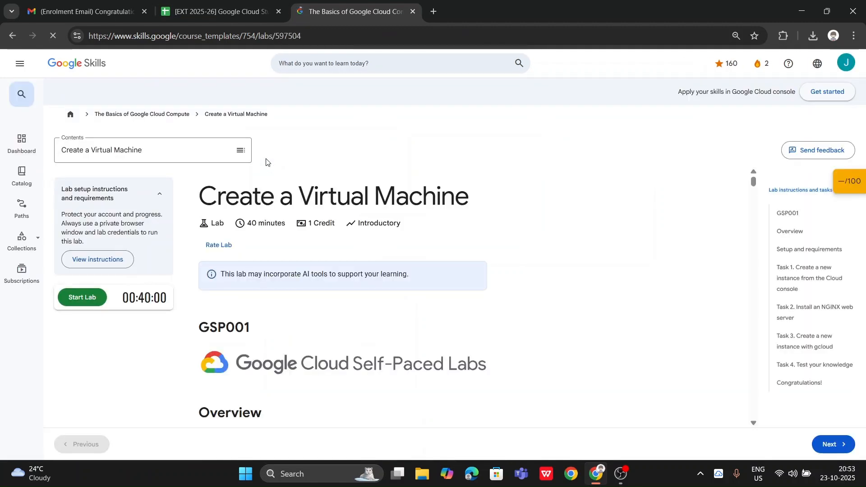
Skim the Create a Virtual Machine lab instructions and check the lab's credit cost.
scroll(288, 286, down, 5)
scroll(284, 298, up, 4)
scroll(327, 370, down, 10)
scroll(327, 370, up, 7)
scroll(354, 275, down, 4)
scroll(353, 275, down, 15)
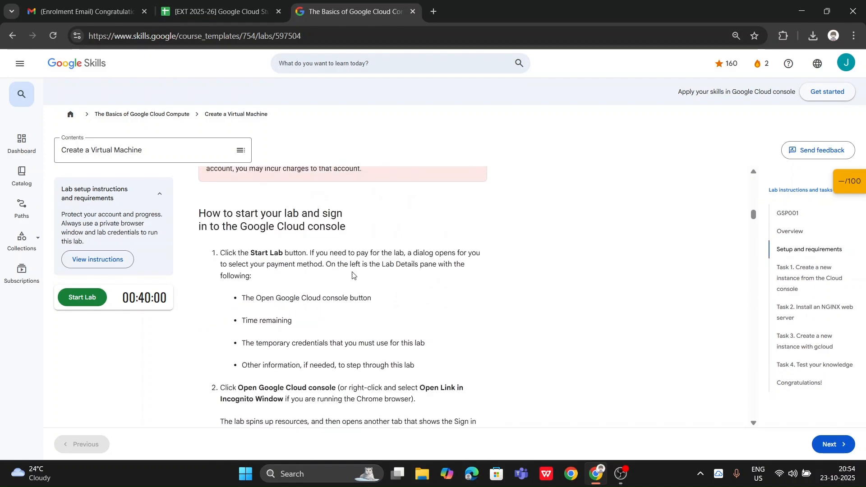
scroll(353, 274, up, 12)
scroll(352, 270, up, 6)
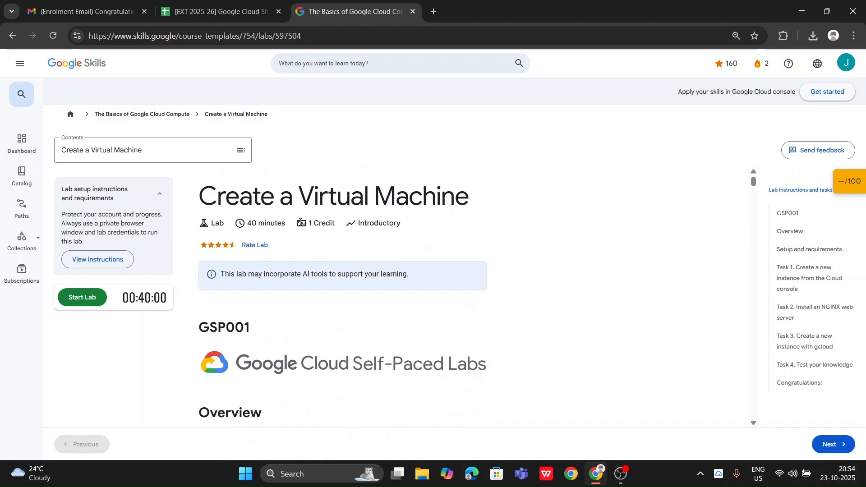
drag(293, 223, 335, 224)
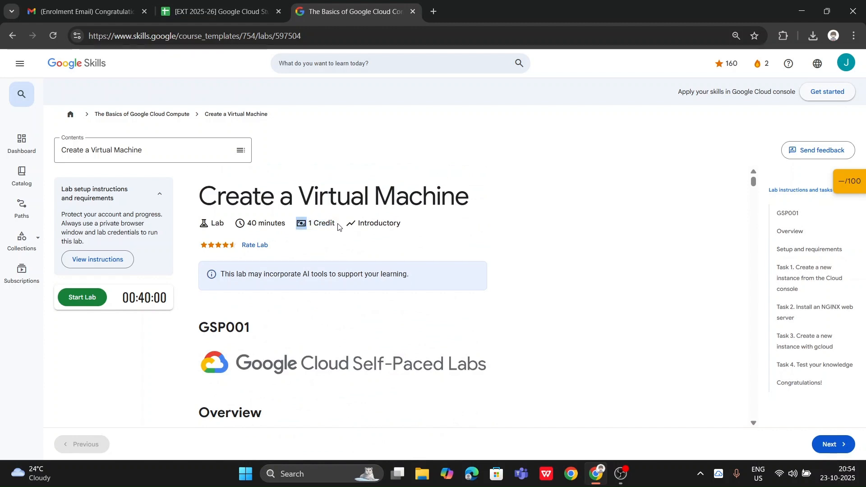
click(339, 227)
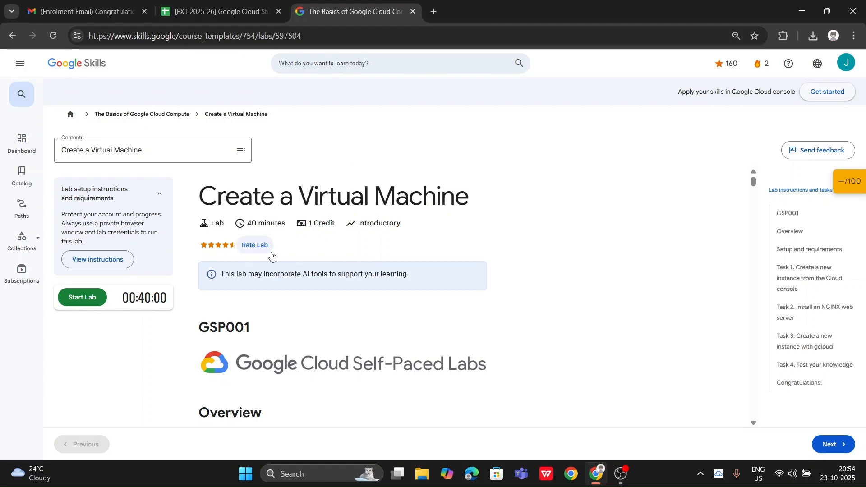
Read the lab's overview, objectives and setup requirements through to the commands for setting the region and zone.
scroll(272, 255, down, 5)
scroll(334, 228, up, 3)
scroll(361, 275, up, 4)
scroll(309, 330, down, 4)
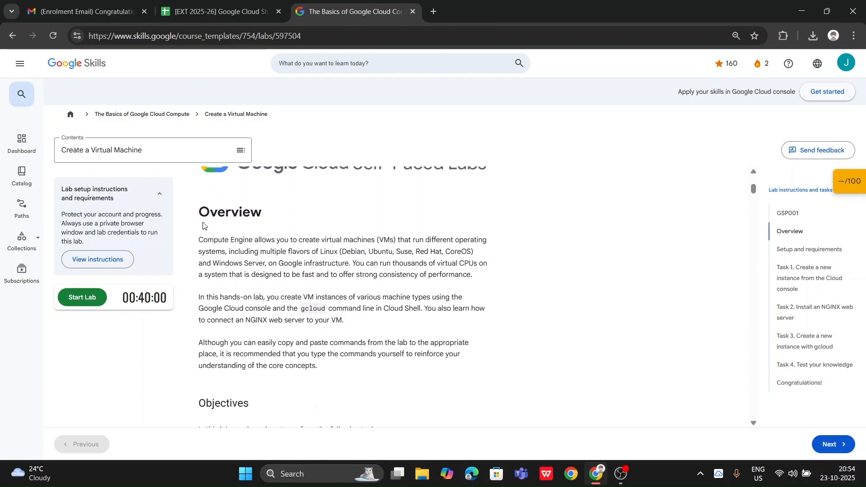
scroll(286, 296, down, 5)
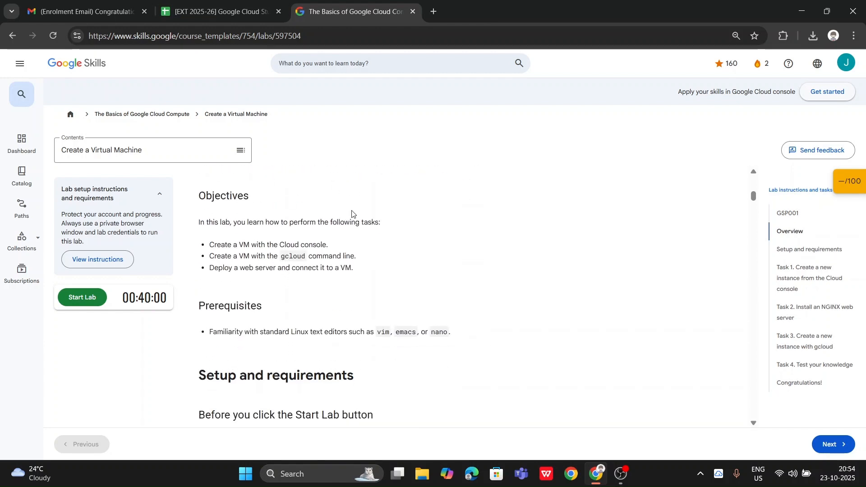
scroll(351, 208, up, 6)
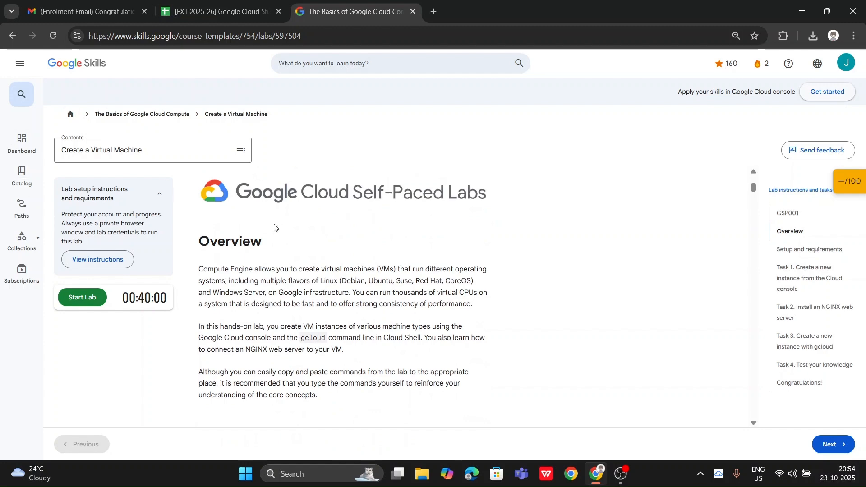
scroll(381, 365, down, 8)
scroll(363, 279, down, 15)
scroll(363, 278, down, 10)
scroll(345, 290, up, 4)
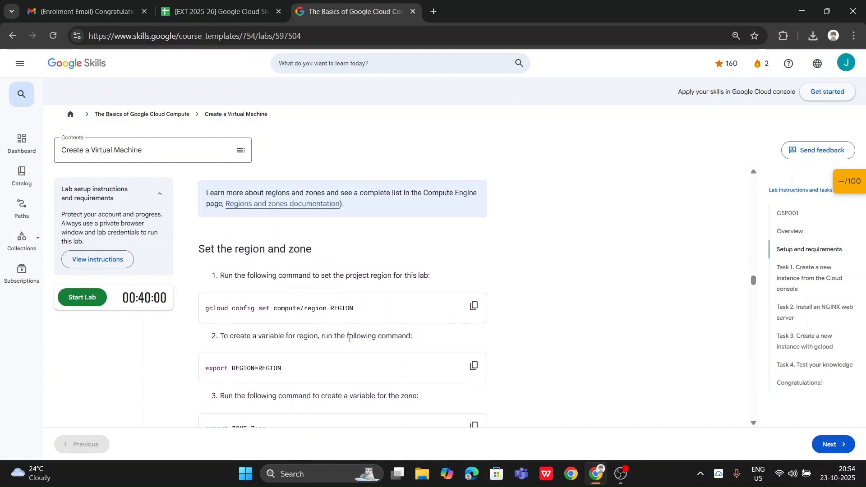
scroll(349, 338, down, 2)
scroll(346, 245, up, 3)
scroll(342, 302, down, 2)
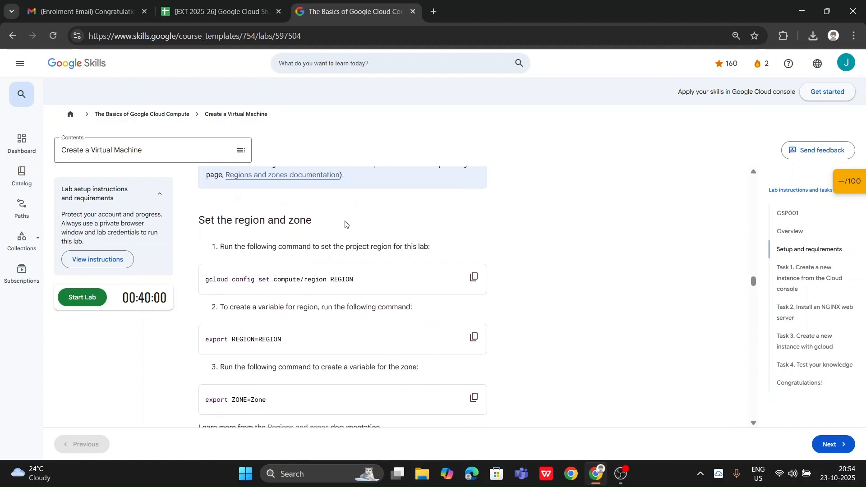
scroll(353, 257, up, 2)
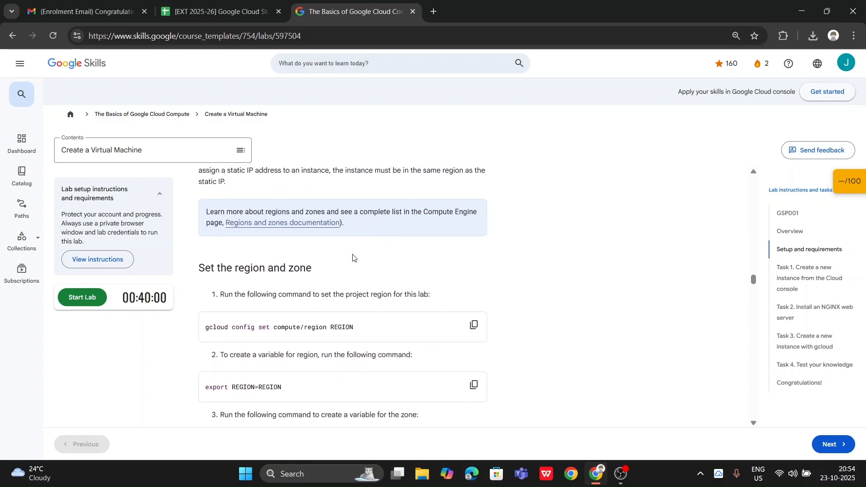
scroll(354, 255, up, 2)
Start the lab by launching it with 1 credit, and view its region and zone commands.
click(90, 297)
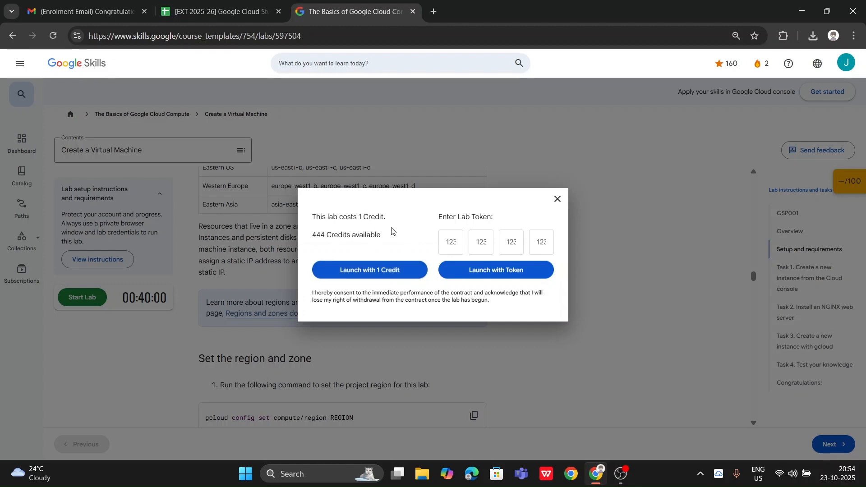
click(365, 269)
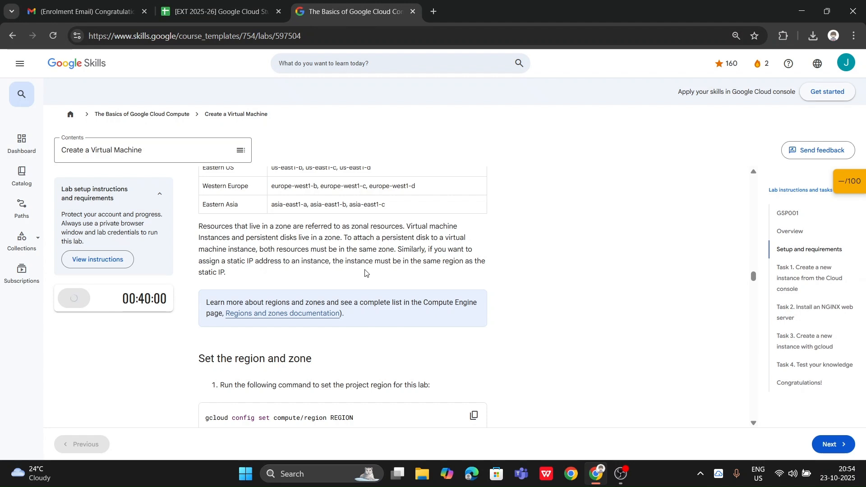
scroll(315, 276, down, 5)
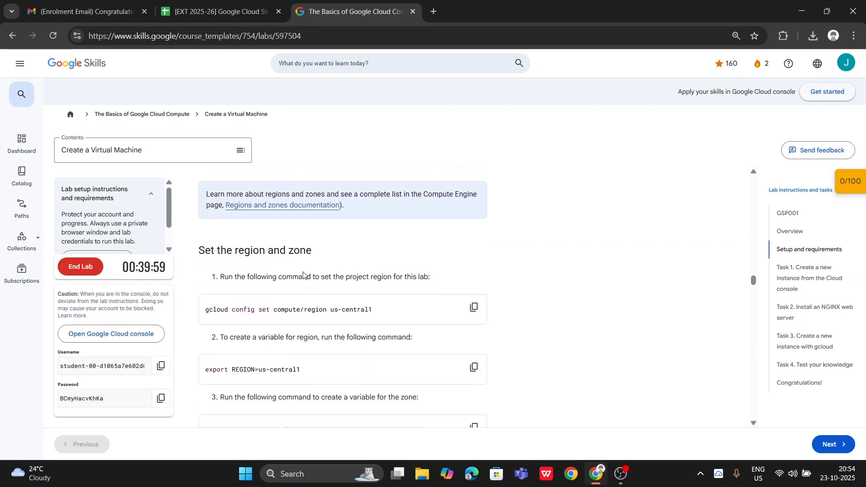
scroll(113, 233, down, 1)
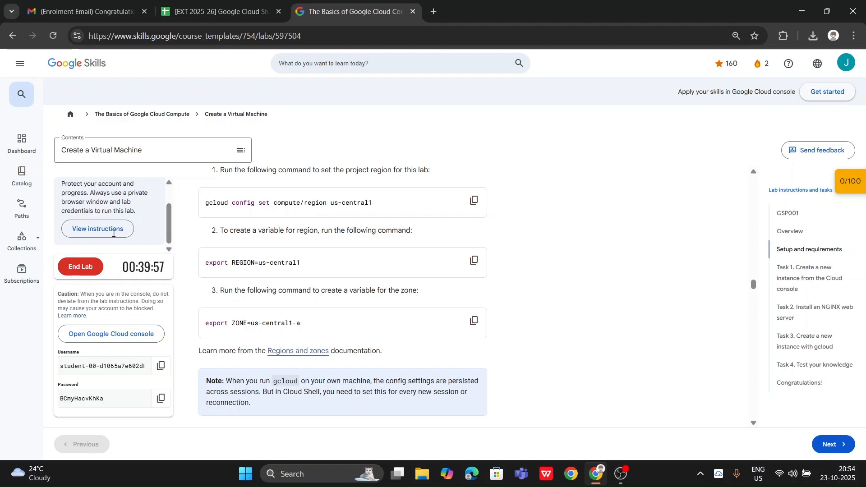
Open the Google Cloud console for the lab in an incognito window and acknowledge the new account notice.
right_click(111, 336)
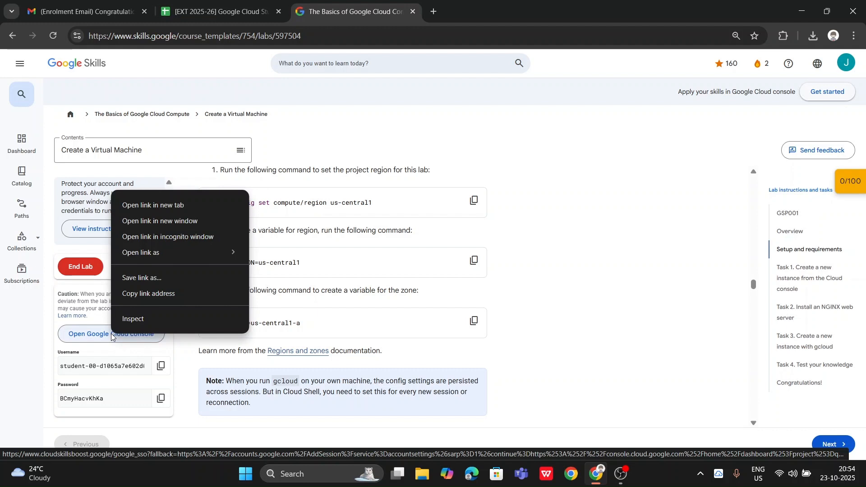
click(174, 237)
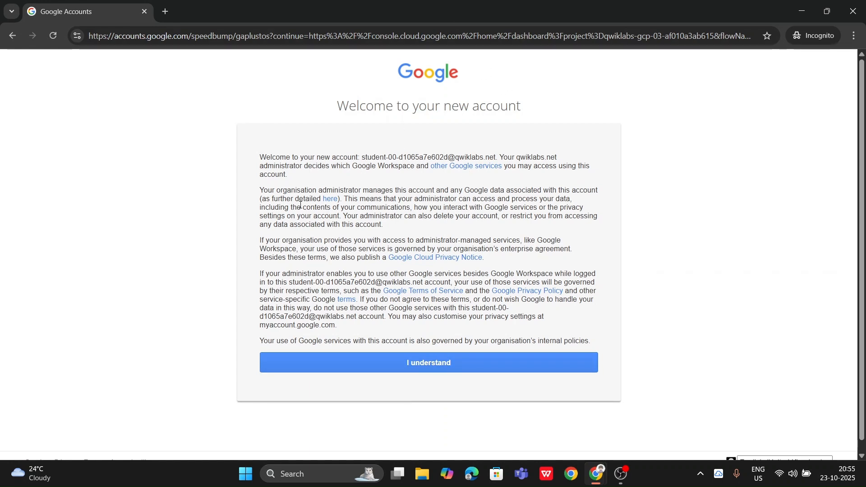
click(432, 365)
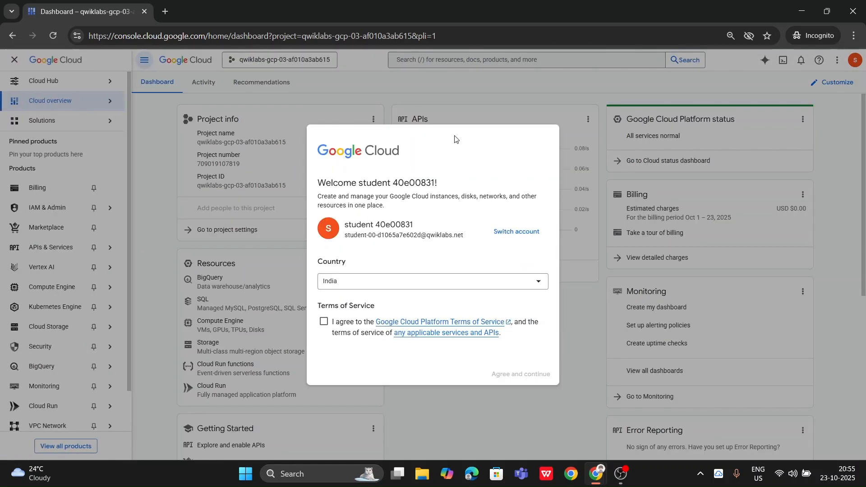
Agree to the Google Cloud Platform Terms of Service and check which account is signed in.
click(323, 321)
click(518, 377)
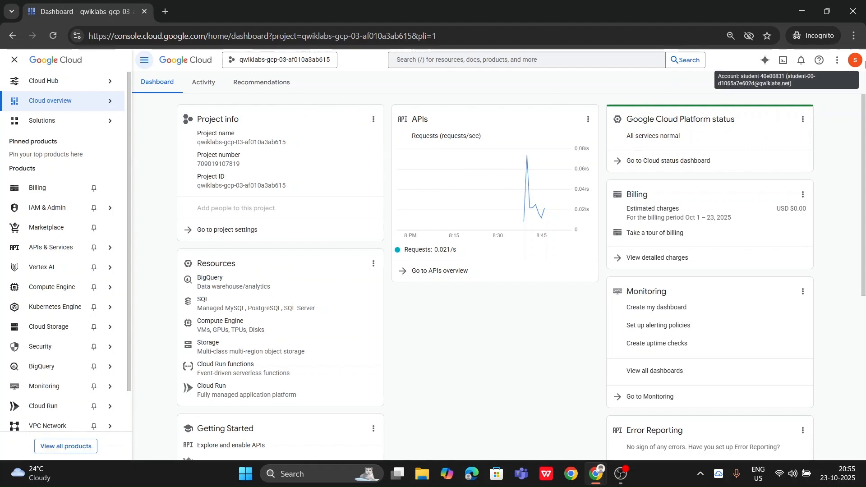
click(855, 60)
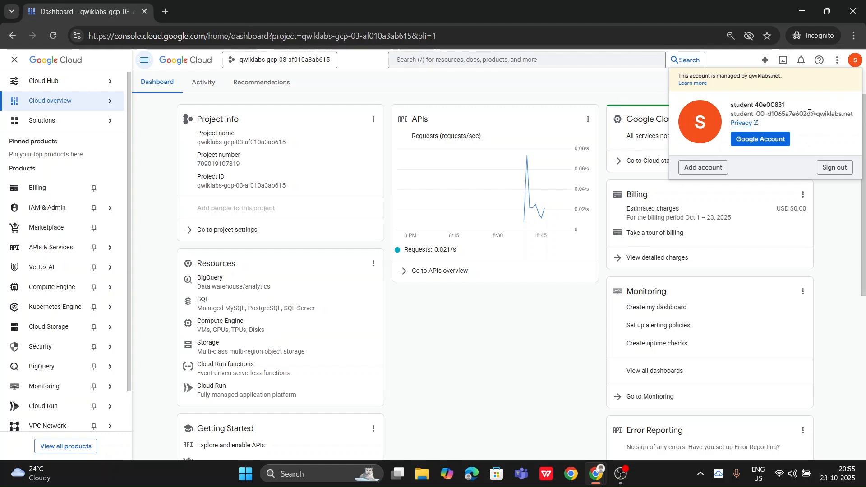
click(643, 94)
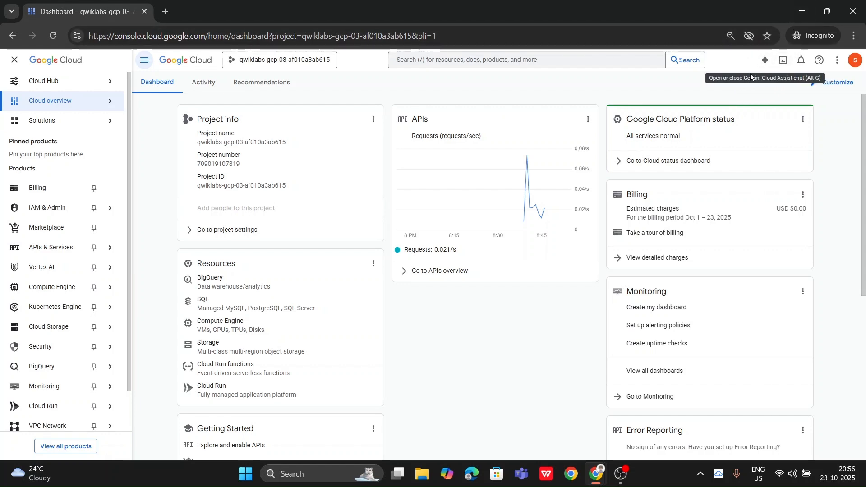
Open Cloud Shell, enlarge its terminal area, and authorize it to make Google Cloud API calls.
click(782, 66)
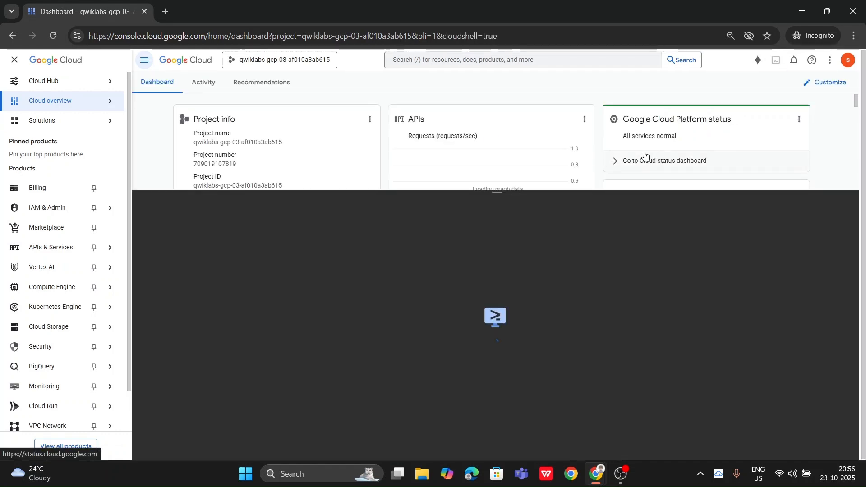
drag(496, 192, 495, 107)
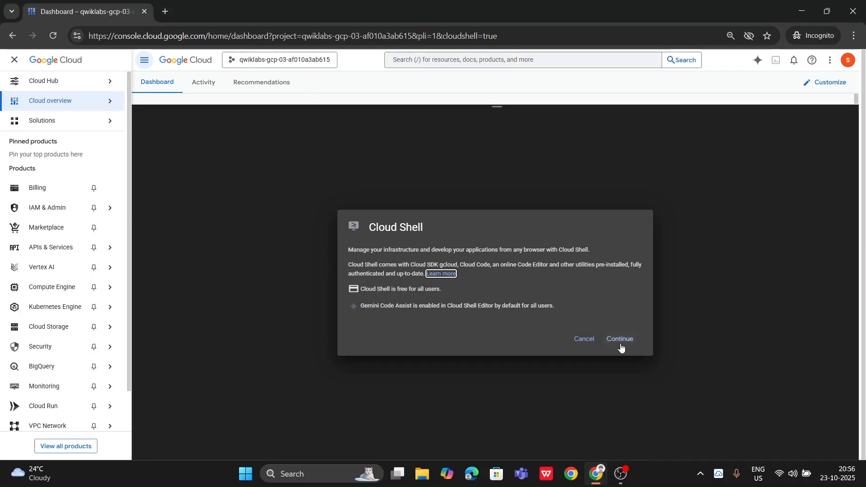
click(619, 340)
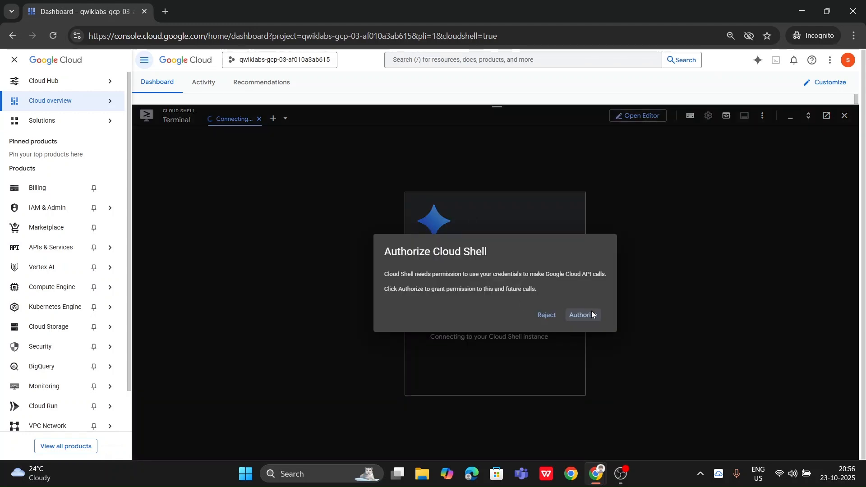
click(583, 315)
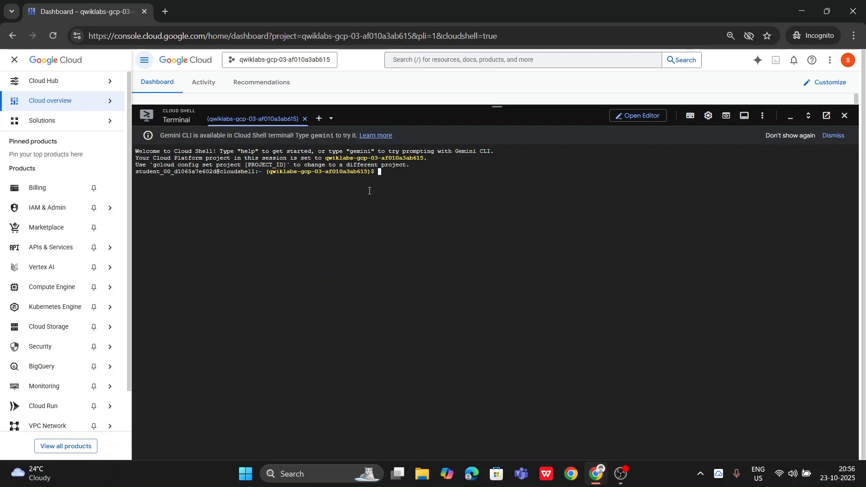
Switch to the lab instructions and copy the command that sets the project region to us-central1.
key(alt+Tab)
scroll(299, 218, up, 1)
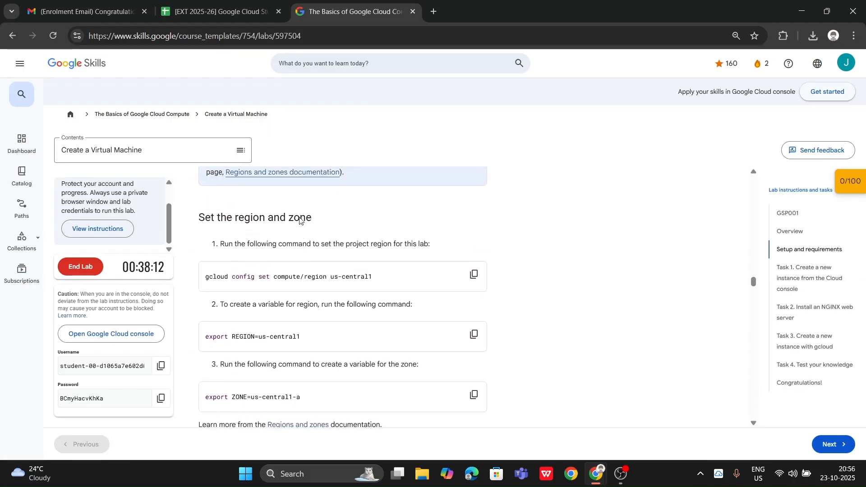
scroll(299, 218, down, 1)
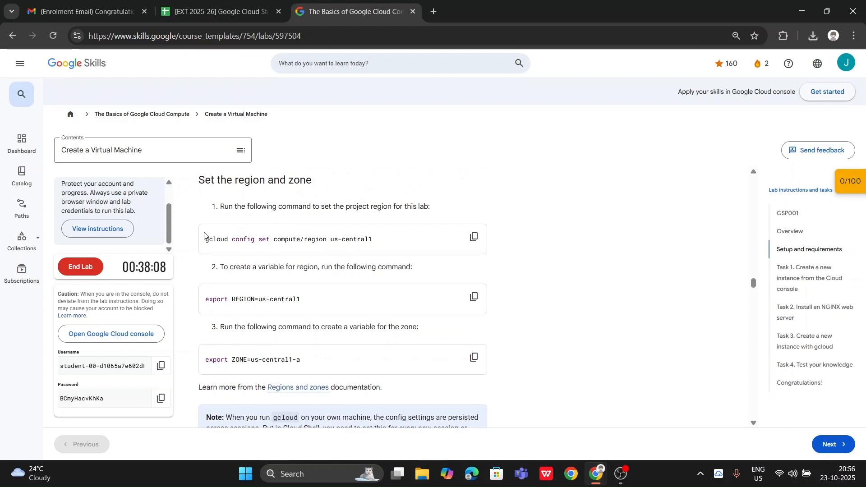
drag(201, 240, 411, 246)
click(471, 218)
click(474, 238)
scroll(380, 381, down, 1)
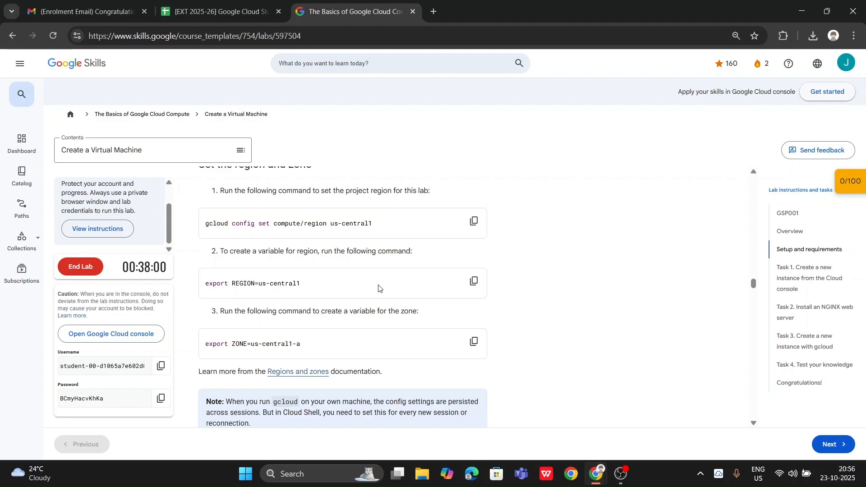
key(alt+Tab)
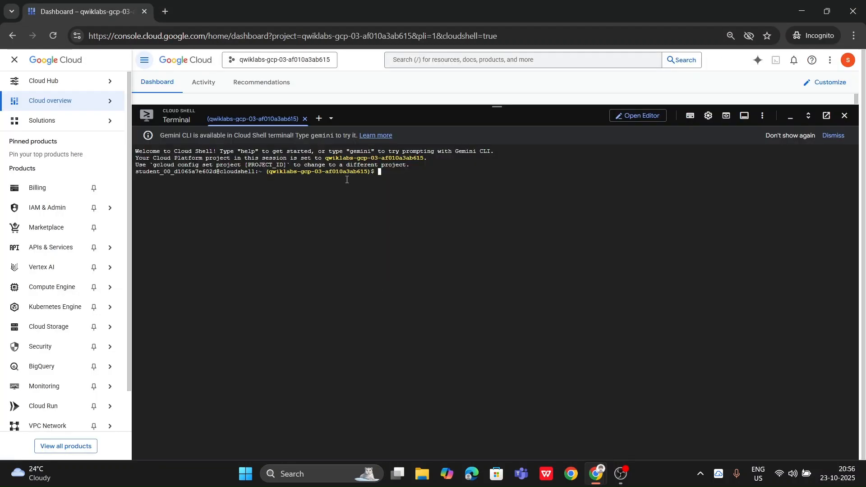
key(alt+Tab)
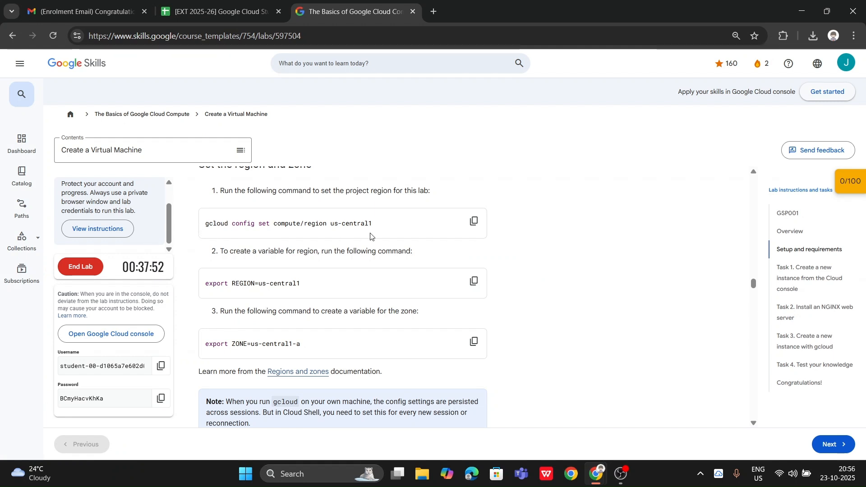
key(alt+Tab)
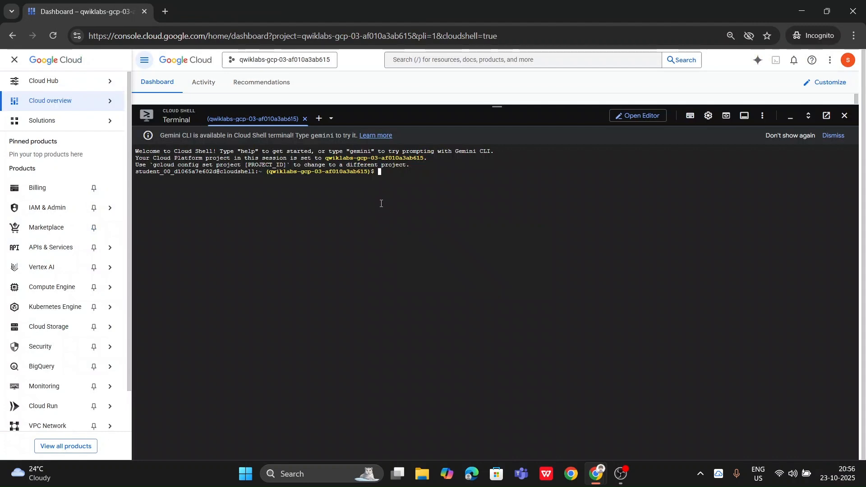
key(alt+Tab)
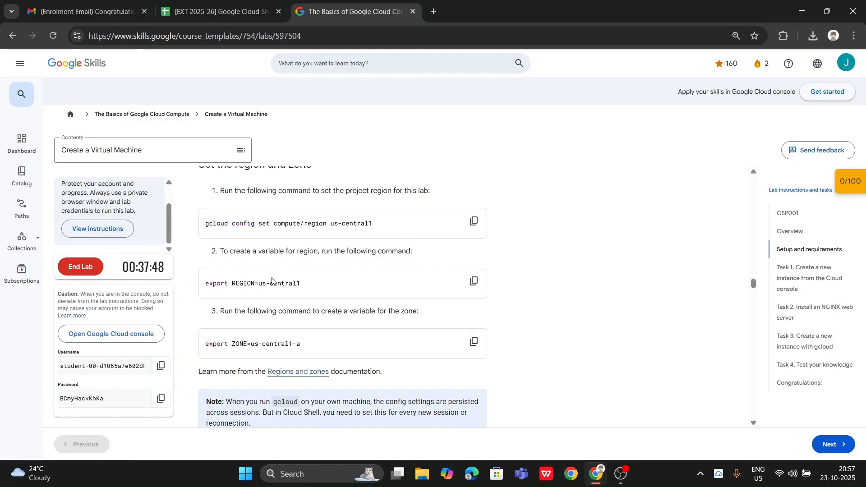
Copy the lab's project region command, gcloud config set compute/region us-central1, and run it in Cloud Shell.
scroll(355, 312, down, 1)
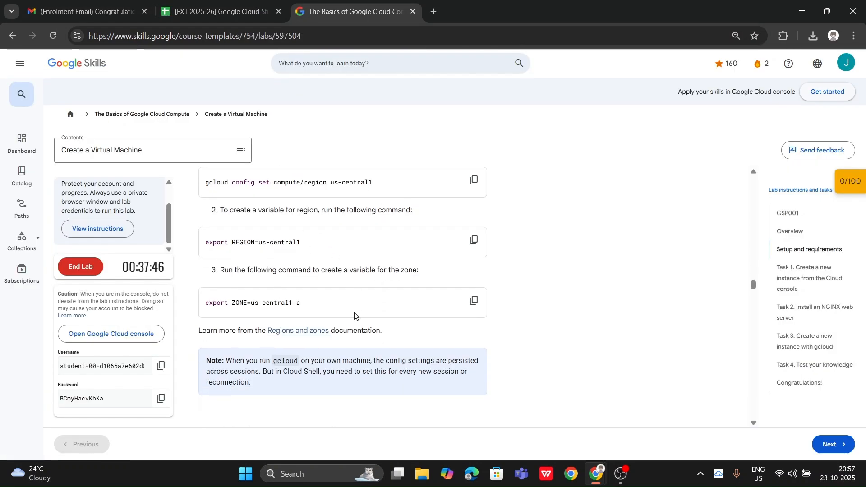
scroll(354, 314, up, 2)
click(478, 300)
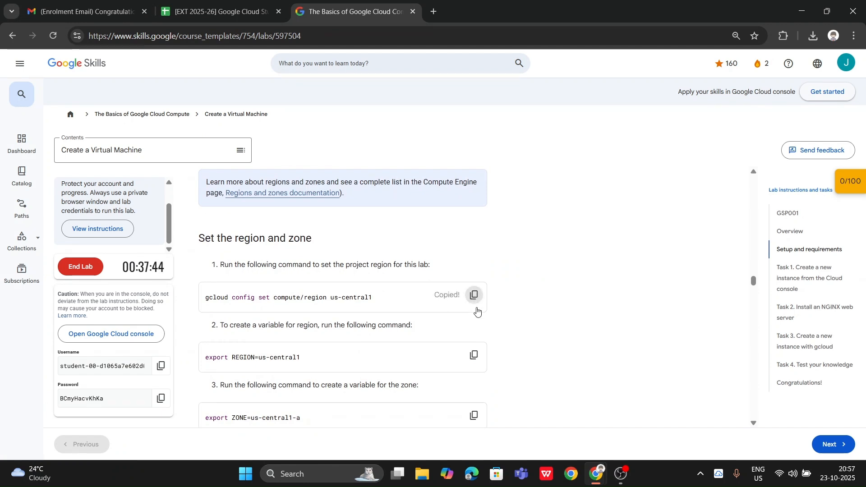
key(alt+Tab)
key(ctrl+v)
key(Return)
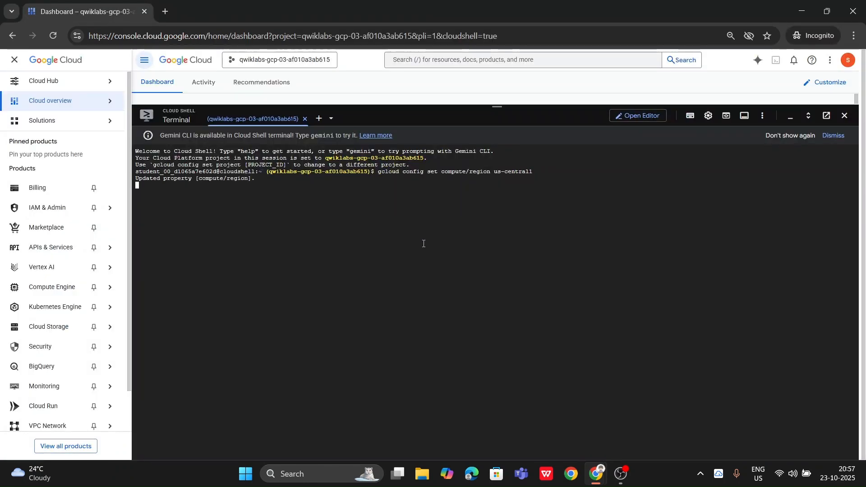
Copy the lab's region variable command, export REGION=us-central1, and run it in Cloud Shell.
key(alt+Tab)
click(475, 355)
key(alt+Tab)
key(ctrl+v)
key(Return)
Copy the lab's zone variable command, export ZONE=us-central1-a, and run it in Cloud Shell.
key(alt+Tab)
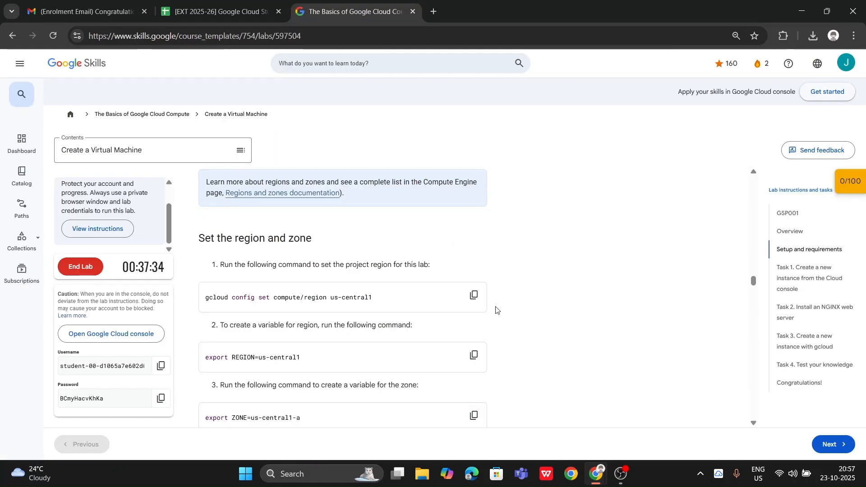
scroll(496, 310, down, 4)
click(472, 279)
key(alt+Tab)
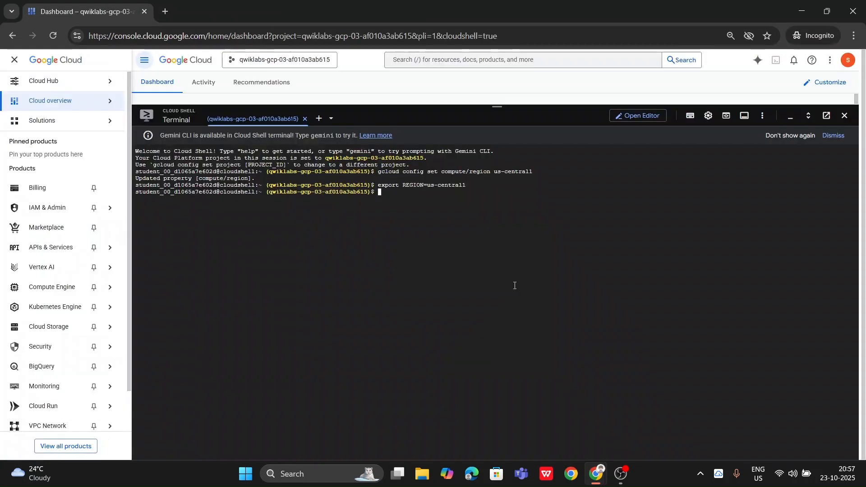
key(ctrl+v)
key(Return)
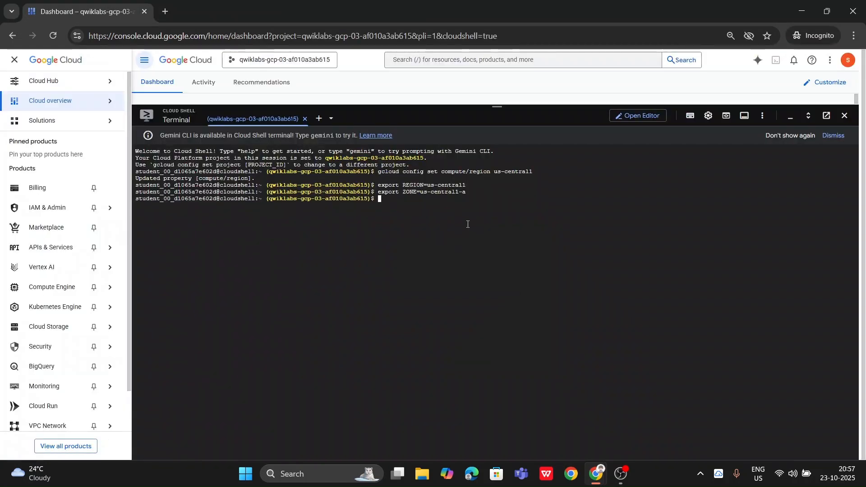
Read the lab's Task 1 instructions for creating the instance, from machine configuration through OS and storage, networking and SSH.
key(alt+Tab)
scroll(491, 393, down, 3)
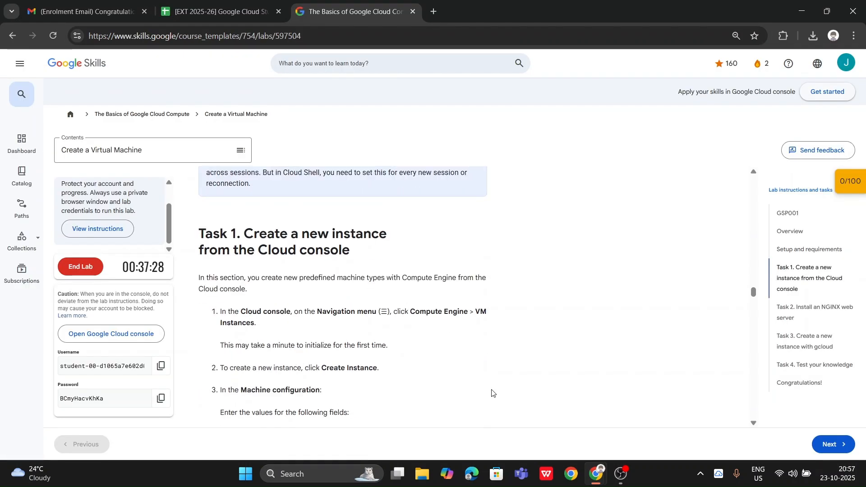
scroll(492, 392, down, 2)
scroll(379, 309, up, 1)
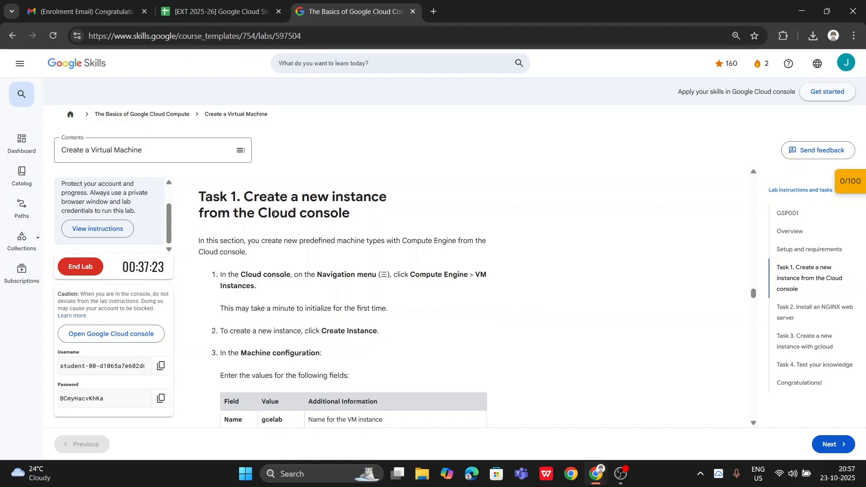
scroll(255, 254, down, 2)
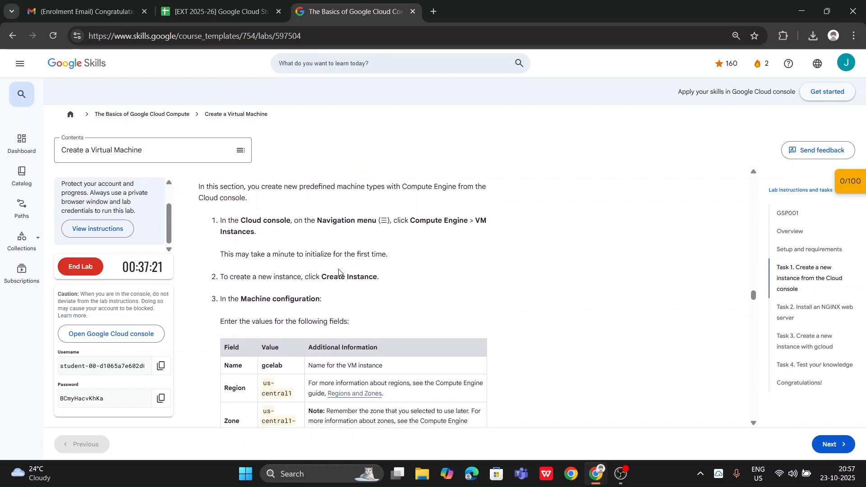
scroll(339, 273, up, 2)
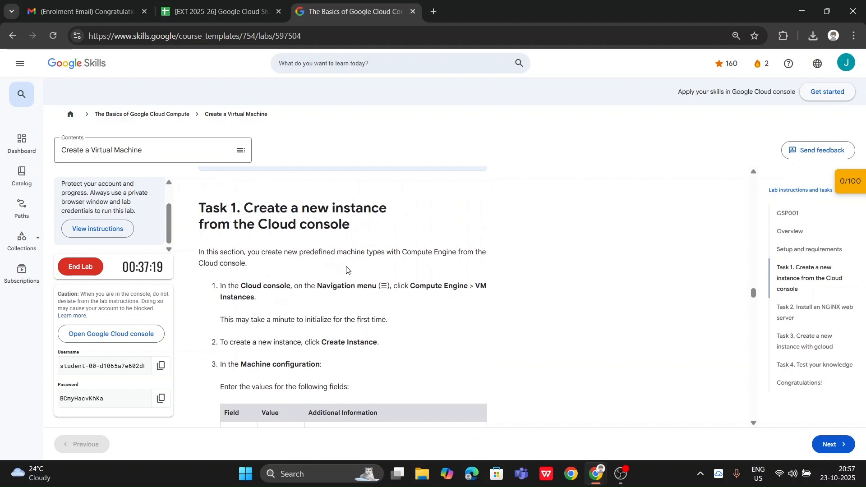
scroll(358, 301, down, 1)
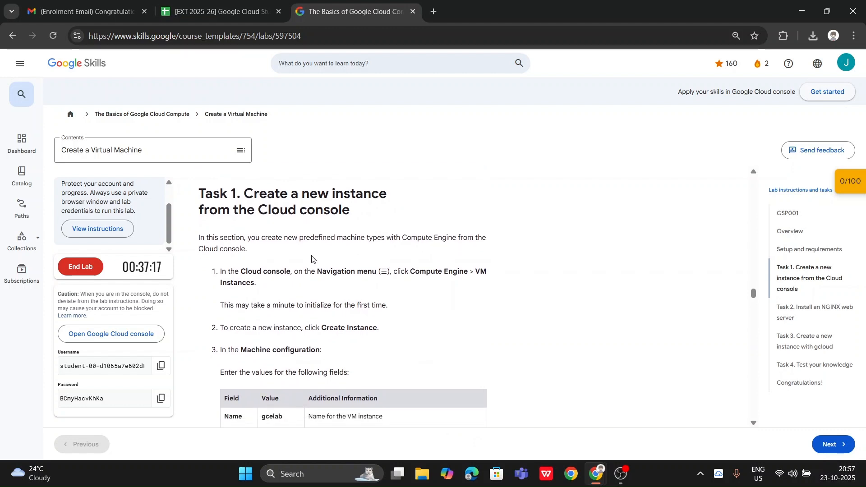
drag(191, 241, 305, 267)
click(288, 269)
scroll(288, 270, down, 3)
scroll(289, 275, down, 5)
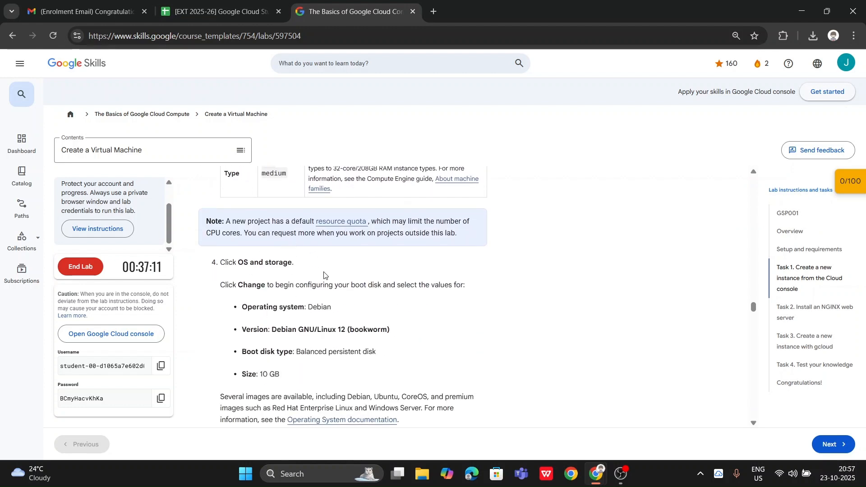
scroll(323, 275, down, 5)
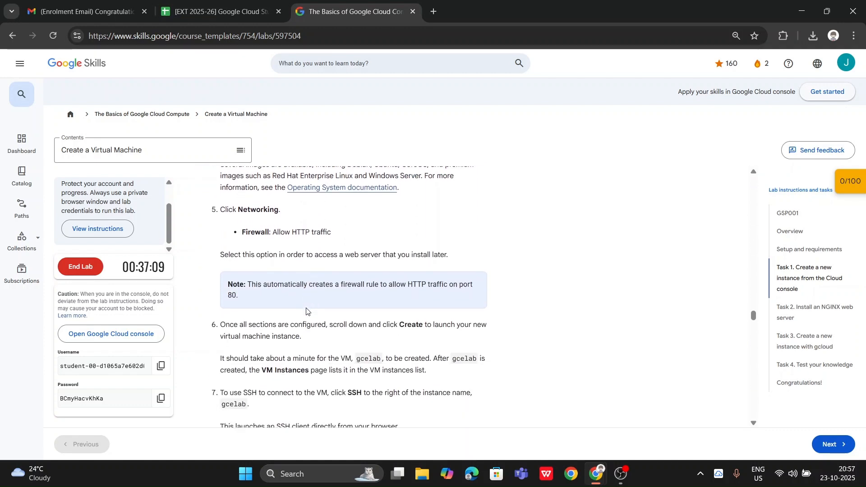
scroll(307, 311, down, 1)
scroll(315, 266, down, 2)
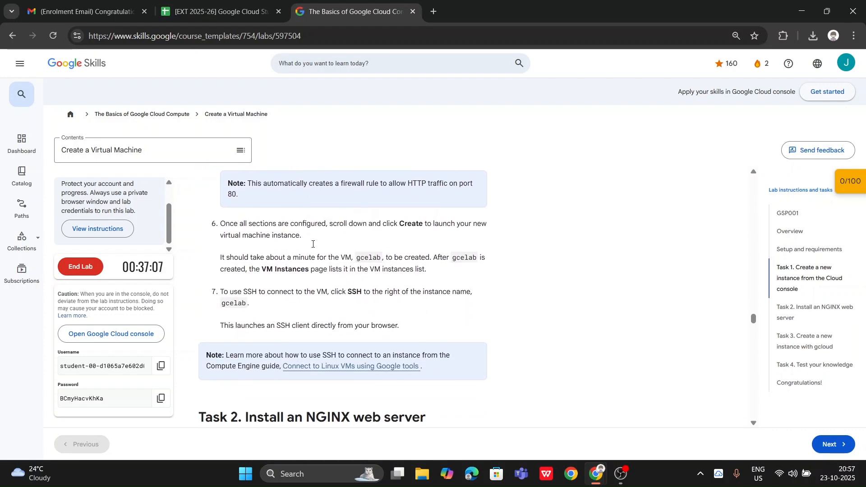
scroll(335, 268, up, 12)
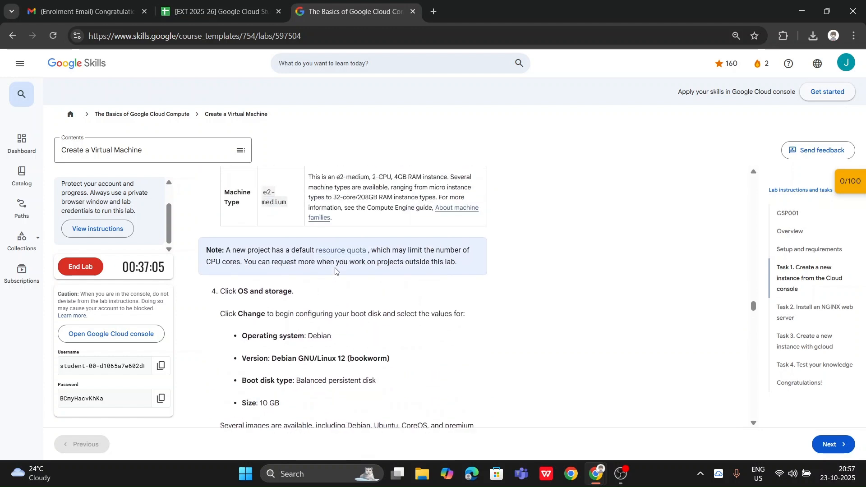
scroll(309, 231, up, 2)
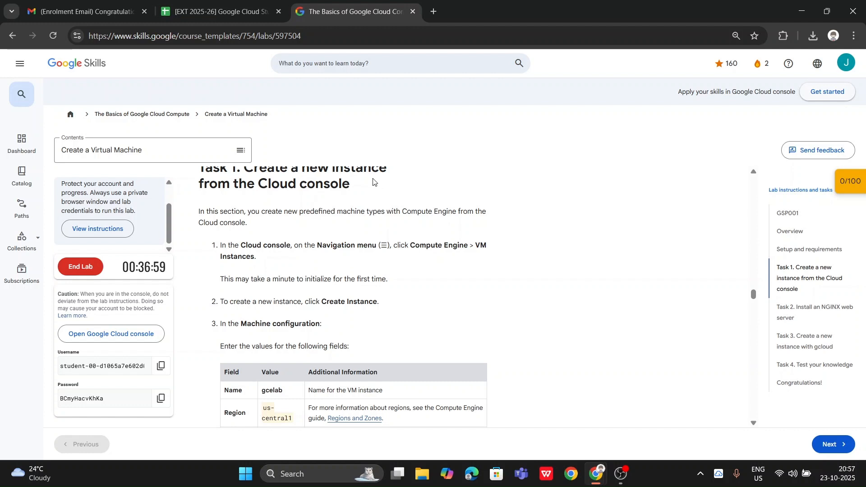
scroll(298, 211, up, 1)
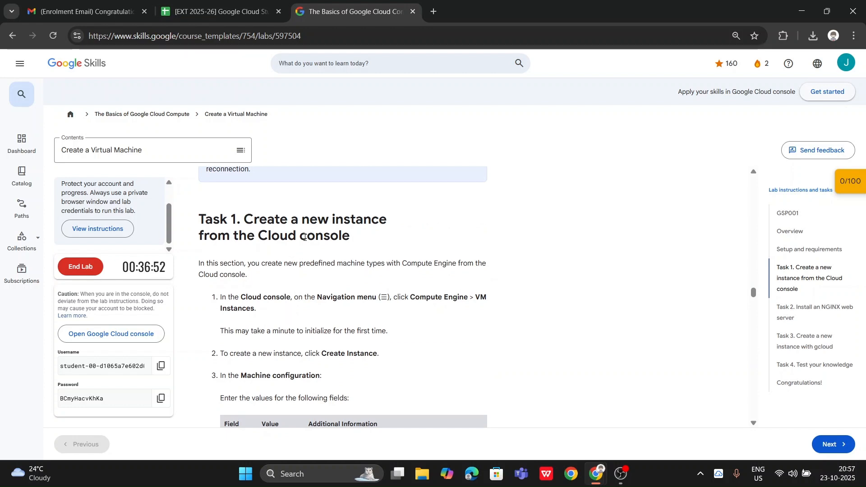
Switch to the Google Cloud console, minimise Cloud Shell, and open the VM instances page through a search for vm.
key(alt+Tab)
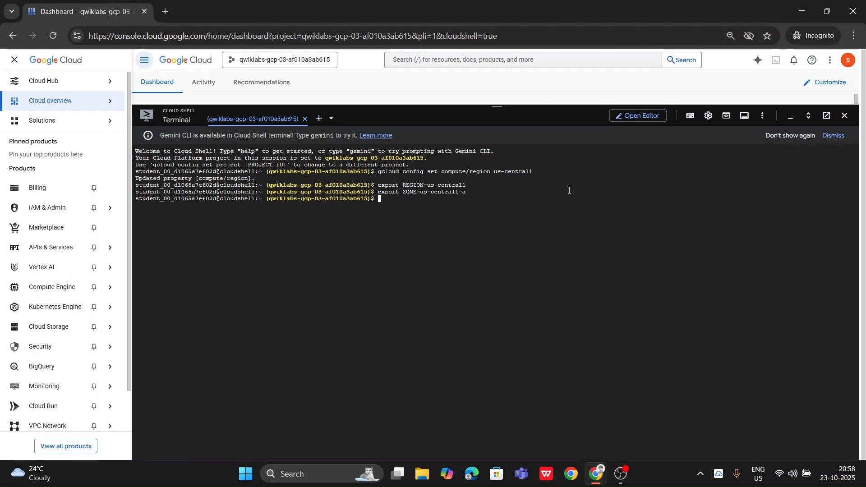
click(791, 121)
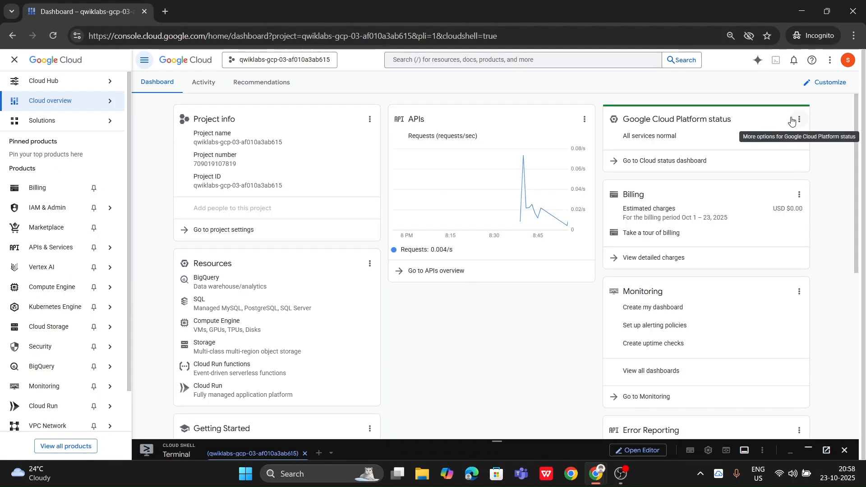
click(512, 60)
text(vghm)
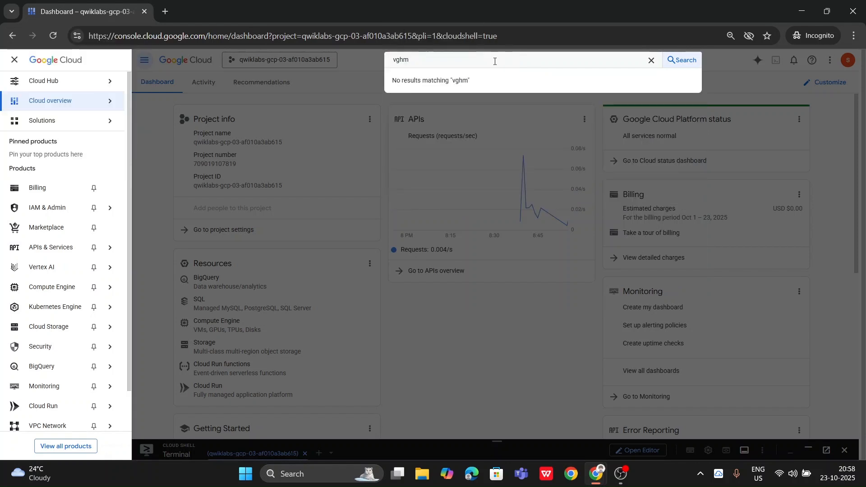
key(BackSpace)
key(BackSpace)
key(BackSpace)
text(m)
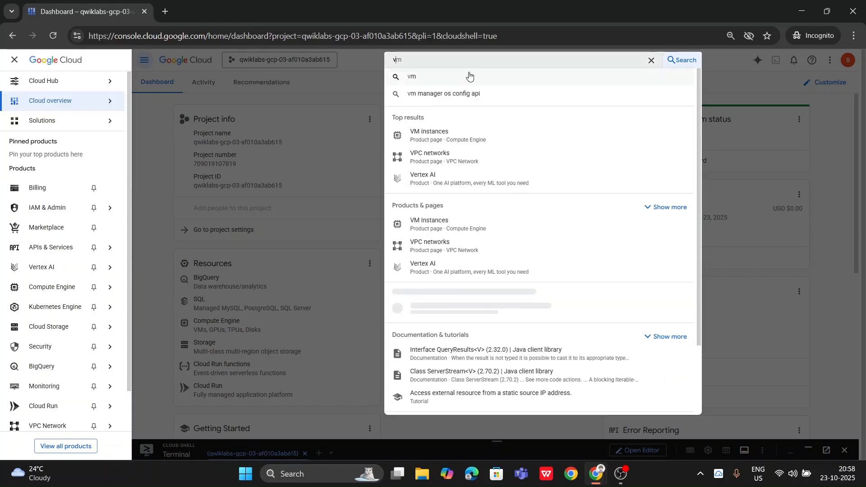
click(453, 137)
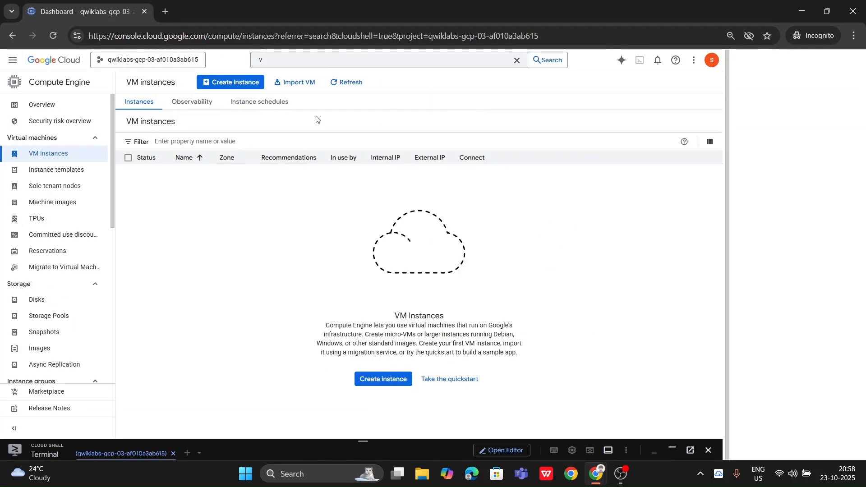
Start creating a new VM instance and dismiss the introductory tips on the creation form.
click(233, 84)
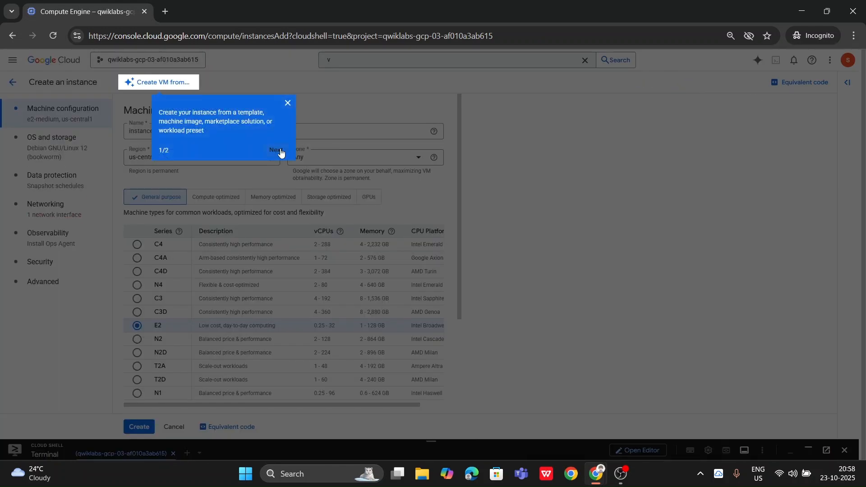
click(281, 151)
click(195, 176)
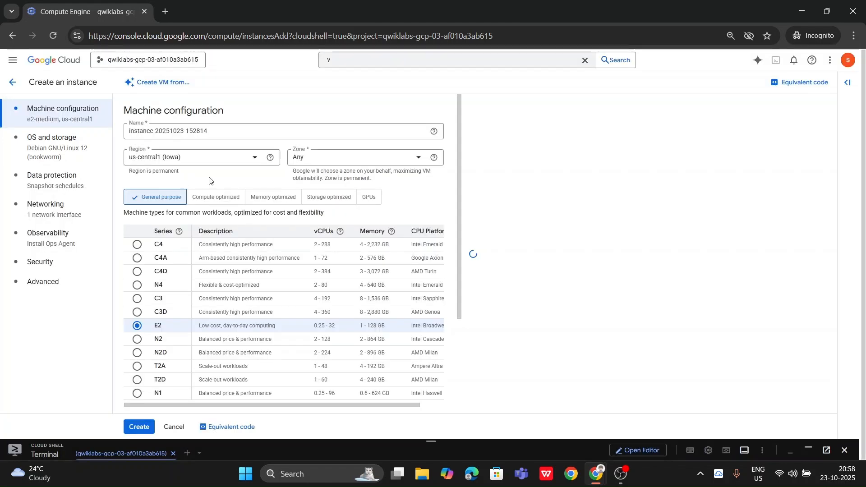
Review the lab's machine configuration table for the required name, region, zone, series and machine type.
key(alt+Tab)
scroll(347, 289, down, 2)
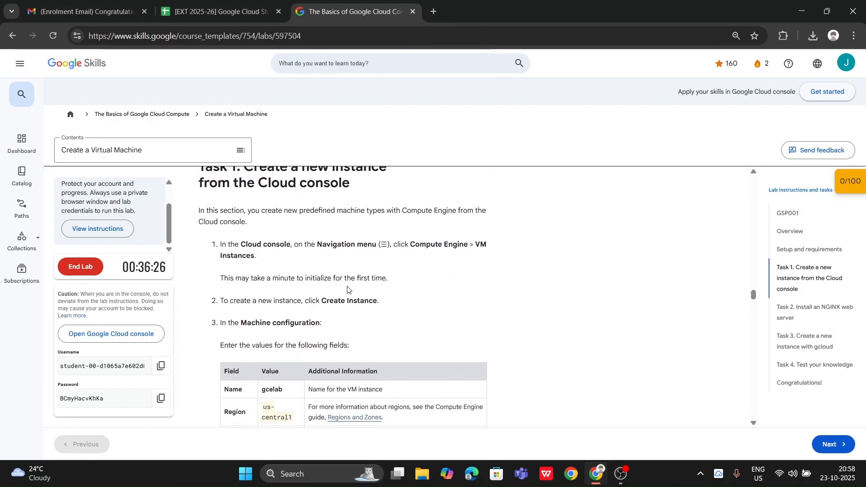
scroll(333, 279, down, 1)
scroll(300, 237, down, 1)
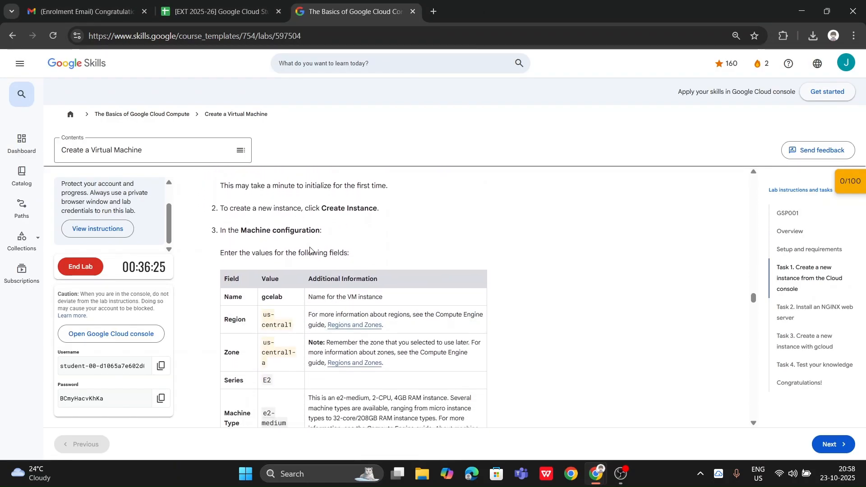
scroll(314, 257, down, 2)
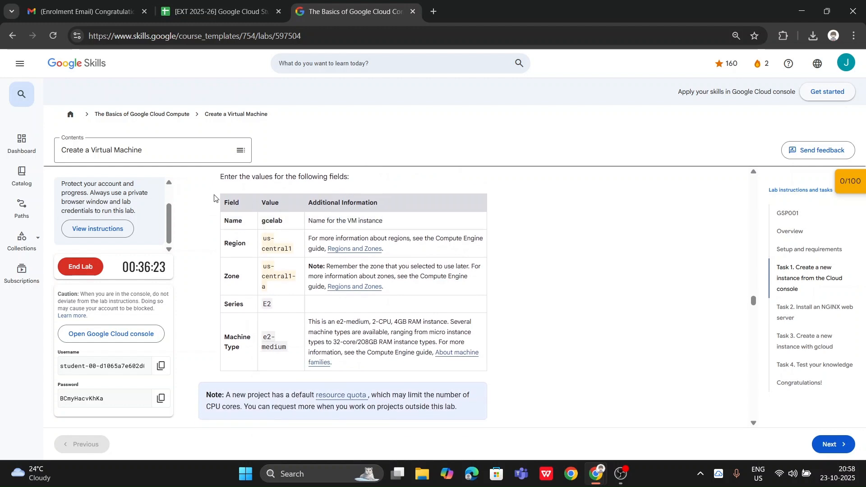
scroll(214, 199, up, 1)
drag(219, 230, 447, 385)
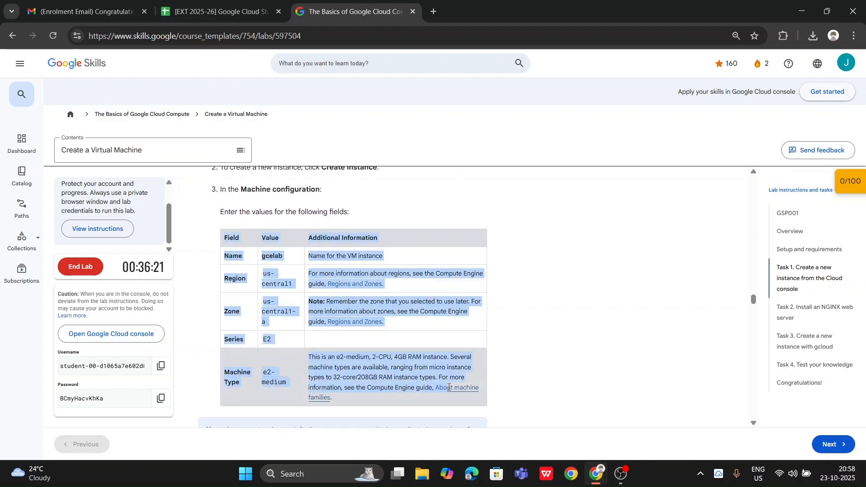
click(451, 391)
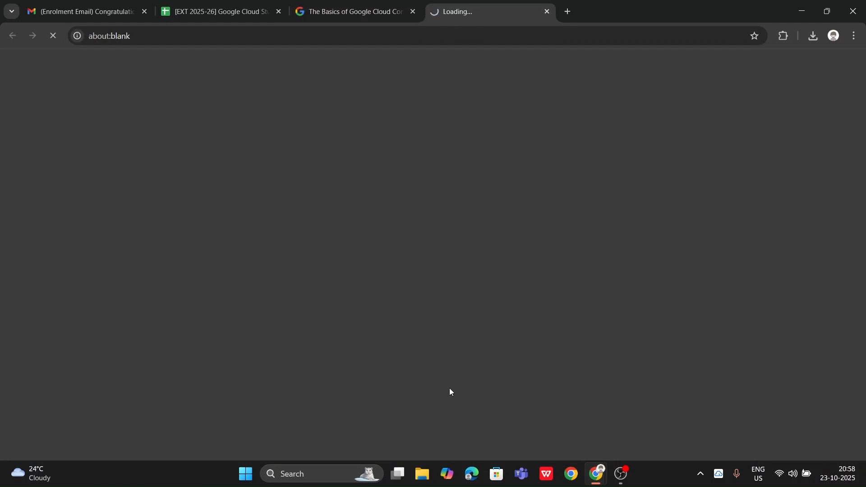
click(546, 11)
click(447, 204)
scroll(471, 332, down, 4)
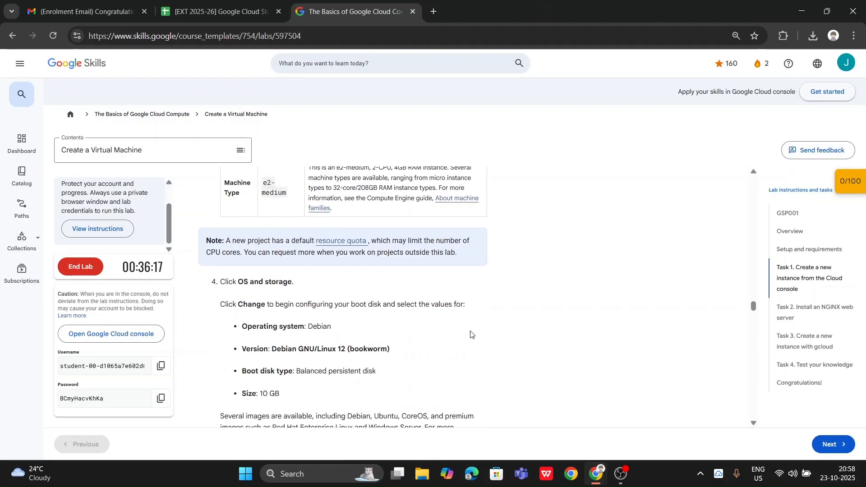
scroll(470, 334, up, 2)
key(alt+Tab)
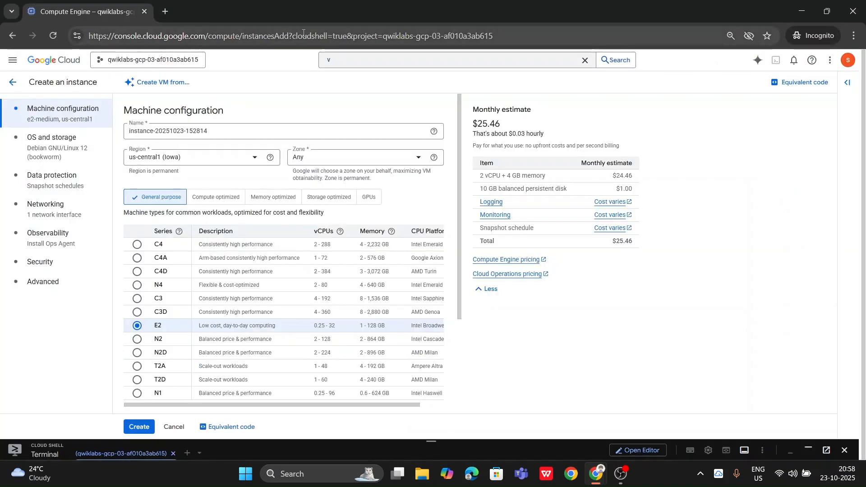
Name the new VM instance gcelab, as given in the lab's machine configuration table.
key(alt+Tab)
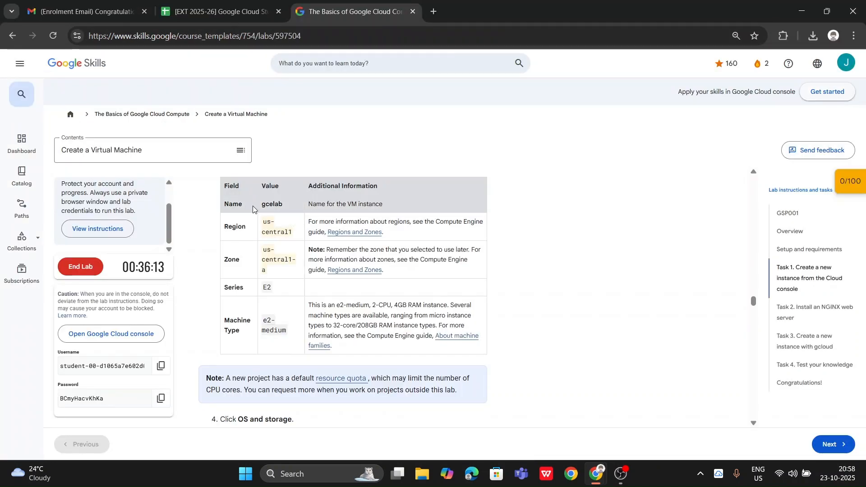
drag(261, 207, 277, 204)
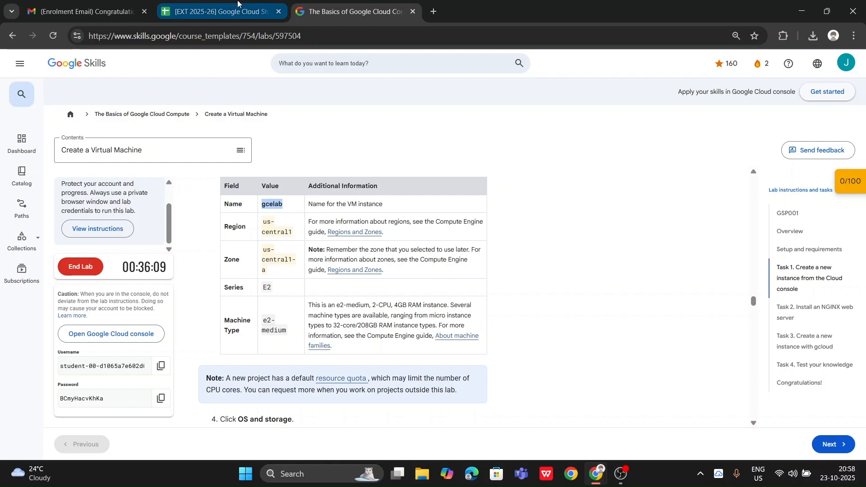
key(alt+Tab)
click(230, 132)
key(ctrl+a)
text(gcelab)
Check the lab's region and zone values and set the instance's zone to us-central1-a.
key(alt+Tab)
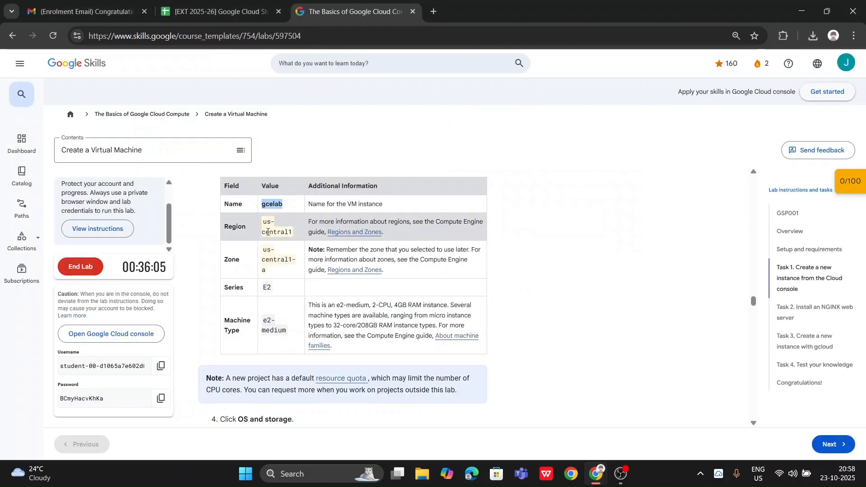
key(alt+Tab)
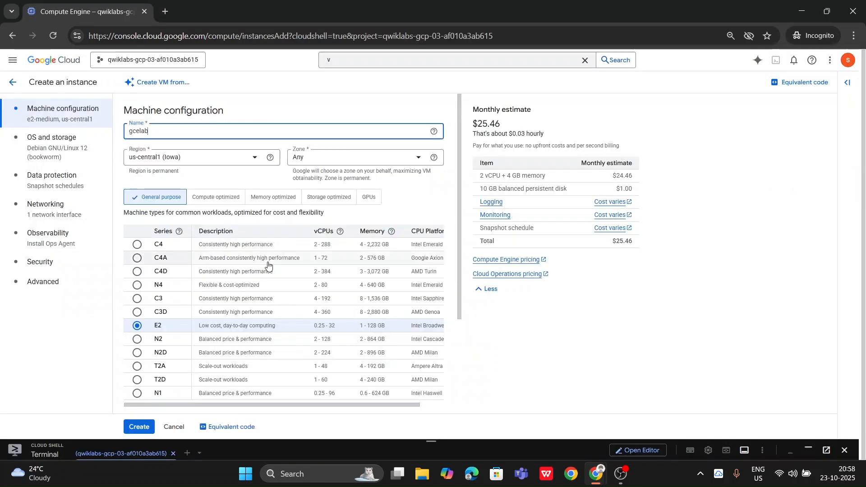
click(355, 153)
key(alt+Tab)
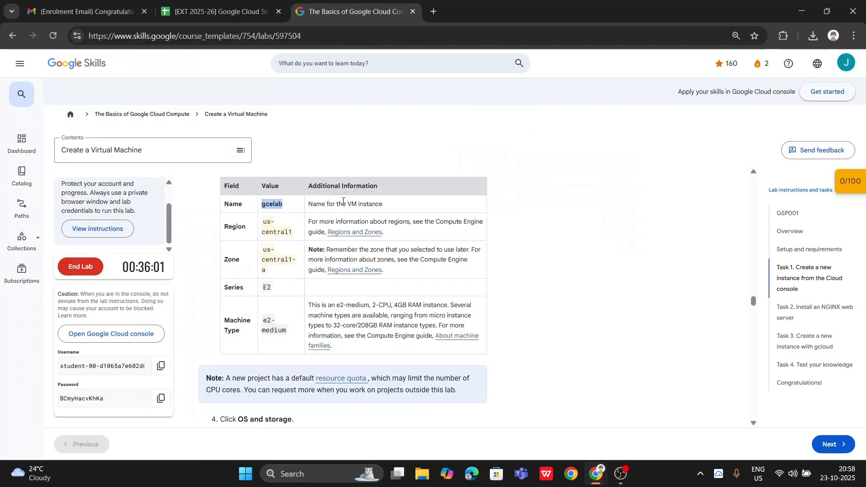
key(alt+Tab)
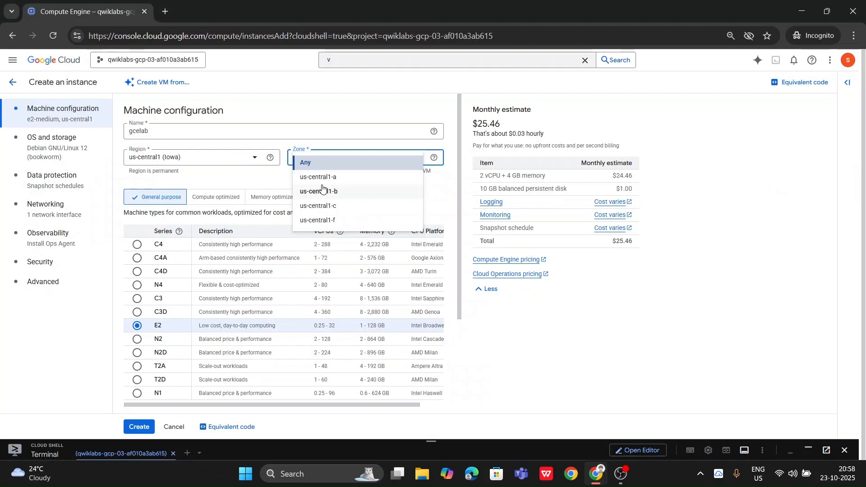
click(348, 180)
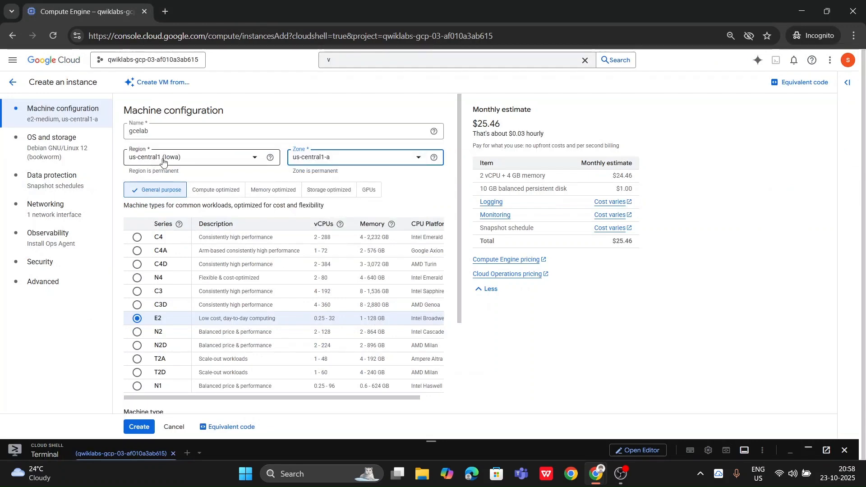
Compare the instance's series and machine type with the E2 and e2-medium values required by the lab.
key(alt+Tab)
key(alt+Tab)
scroll(277, 269, down, 2)
key(alt+Tab)
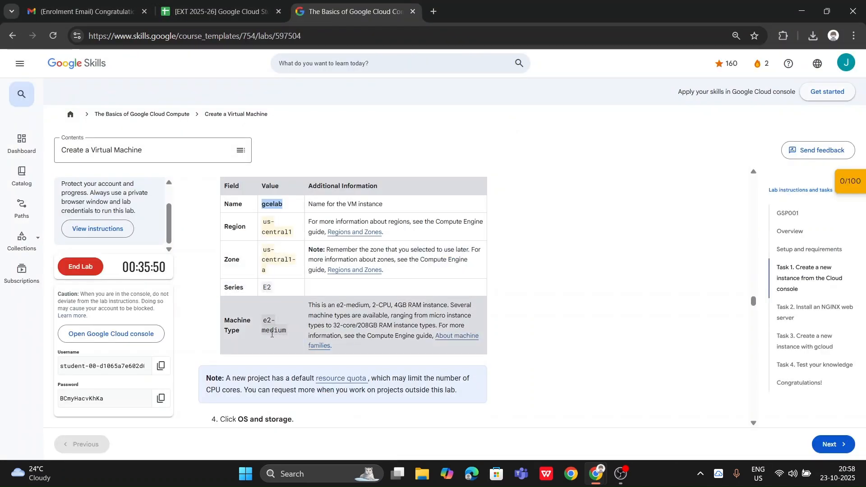
key(alt+Tab)
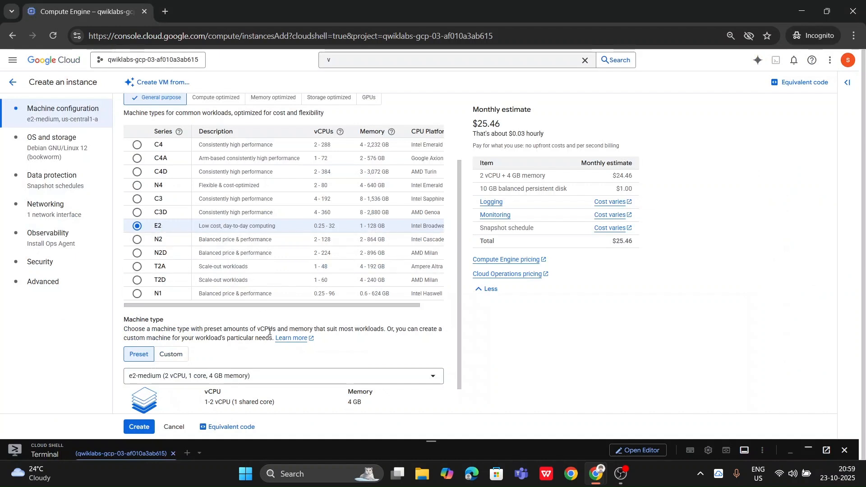
scroll(270, 311, down, 1)
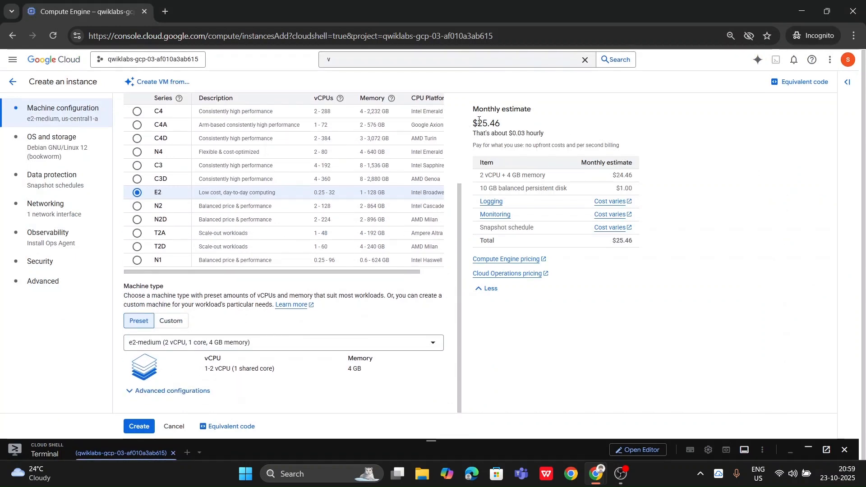
Examine the instance's monthly cost estimate and the details of the signed-in account.
drag(475, 124, 638, 248)
click(638, 248)
click(848, 60)
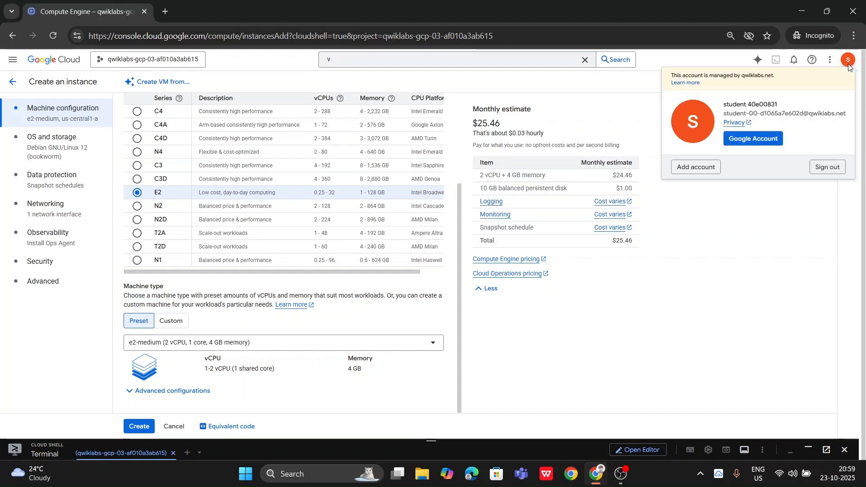
click(630, 245)
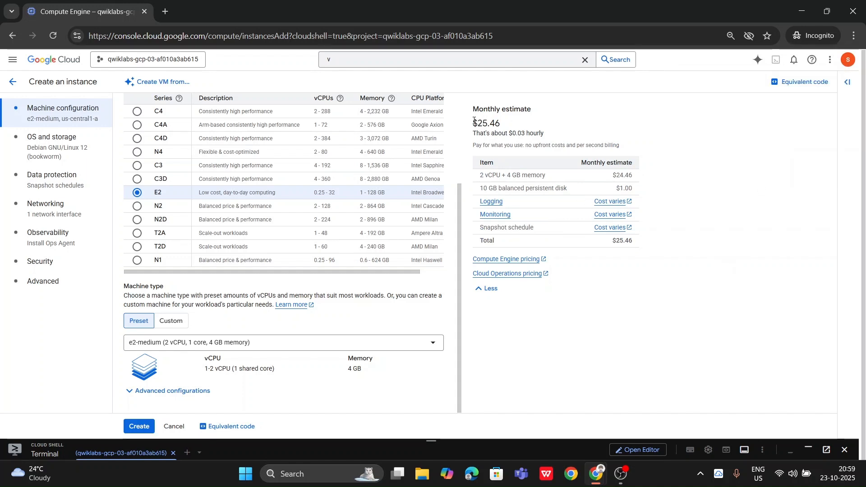
drag(471, 127, 634, 257)
click(678, 253)
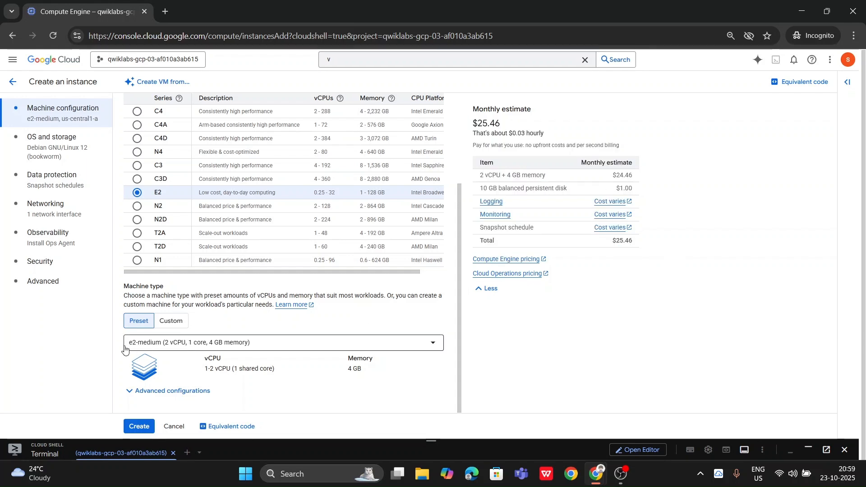
Find the lab's OS and storage step and open the OS and storage settings of the new instance.
key(alt+Tab)
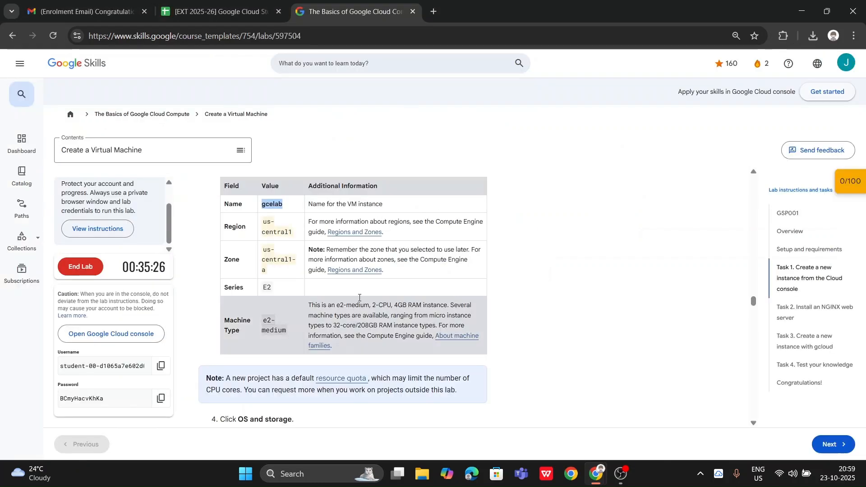
scroll(242, 227, down, 5)
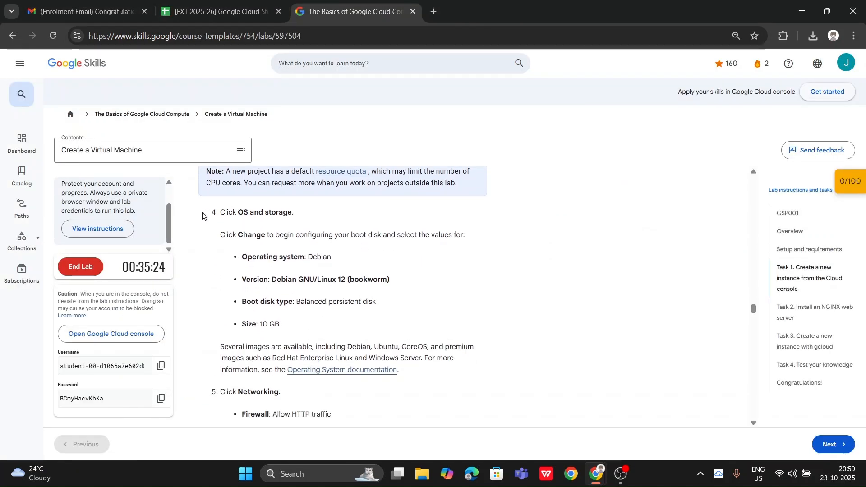
key(alt+Tab)
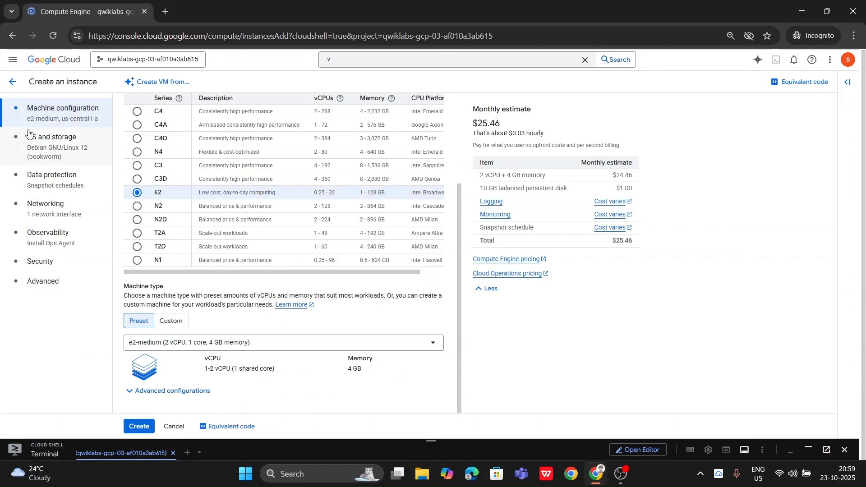
click(63, 144)
Check the lab's boot disk requirements for operating system, version, boot disk type and size.
key(alt+Tab)
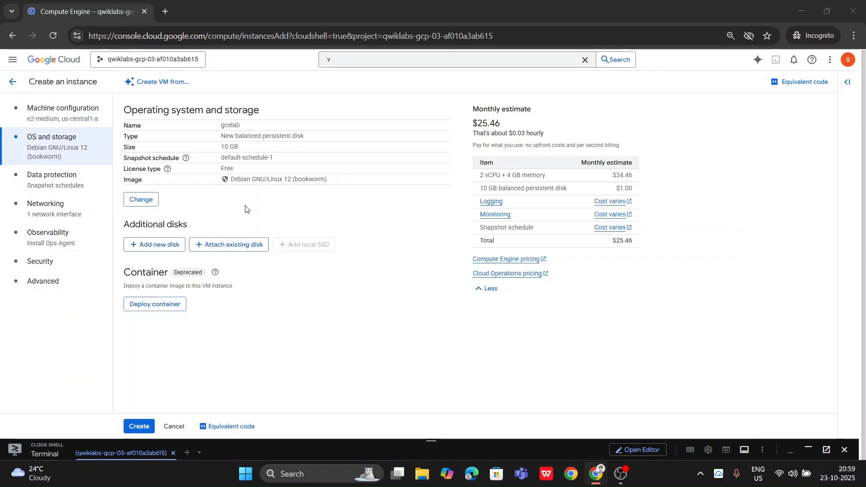
scroll(374, 269, down, 1)
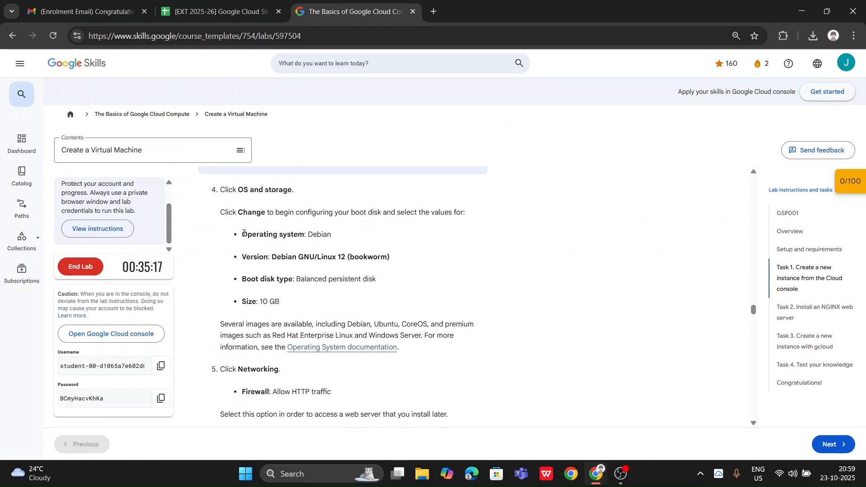
drag(242, 235, 339, 241)
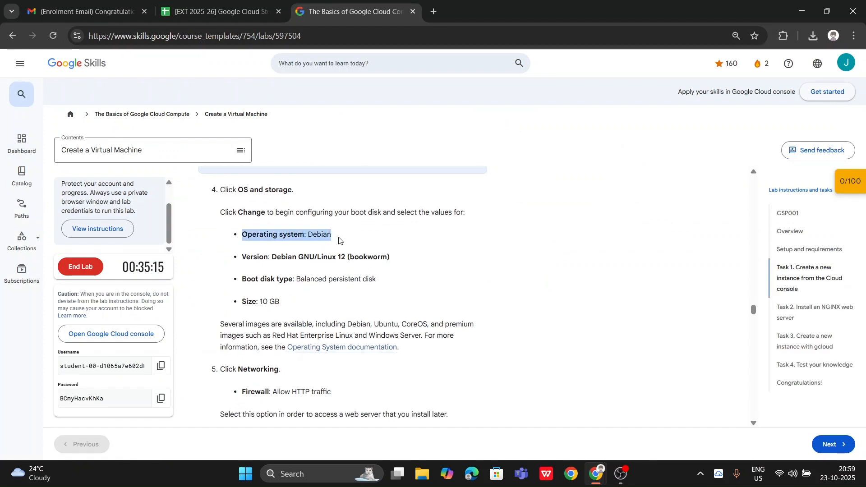
click(339, 241)
drag(240, 257, 399, 260)
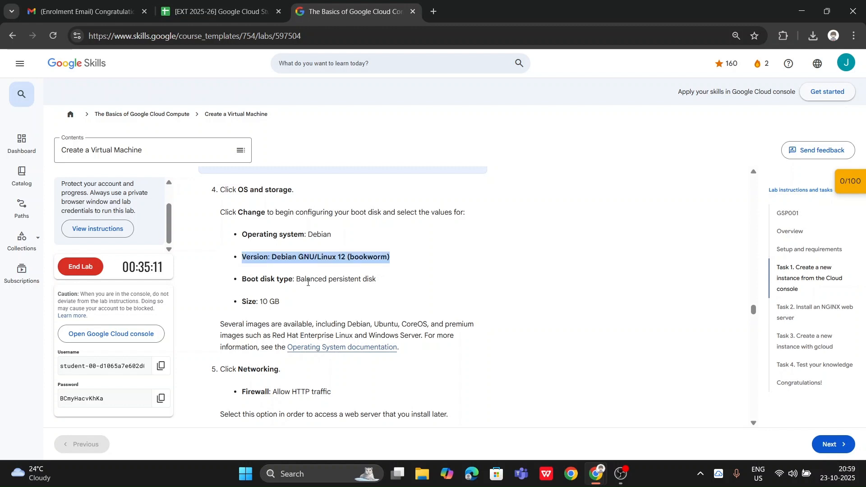
drag(297, 280, 376, 285)
click(326, 304)
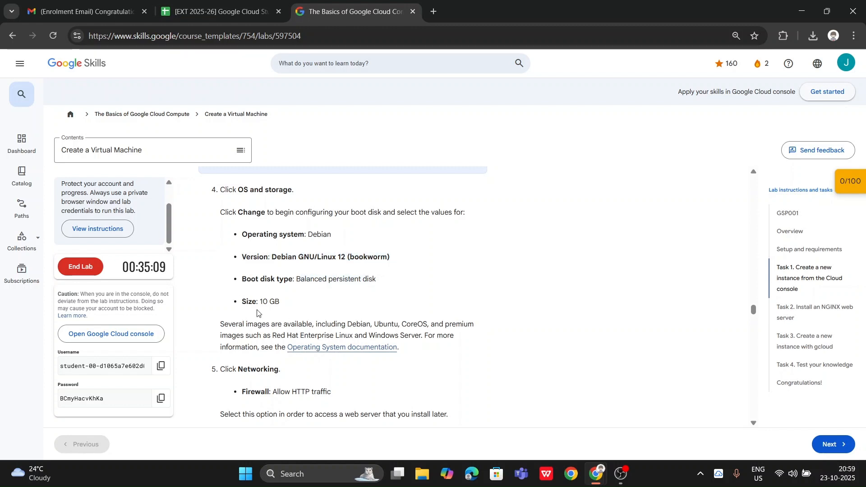
Compare the new instance's boot disk type, size and image with the lab's OS and storage requirements.
key(alt+Tab)
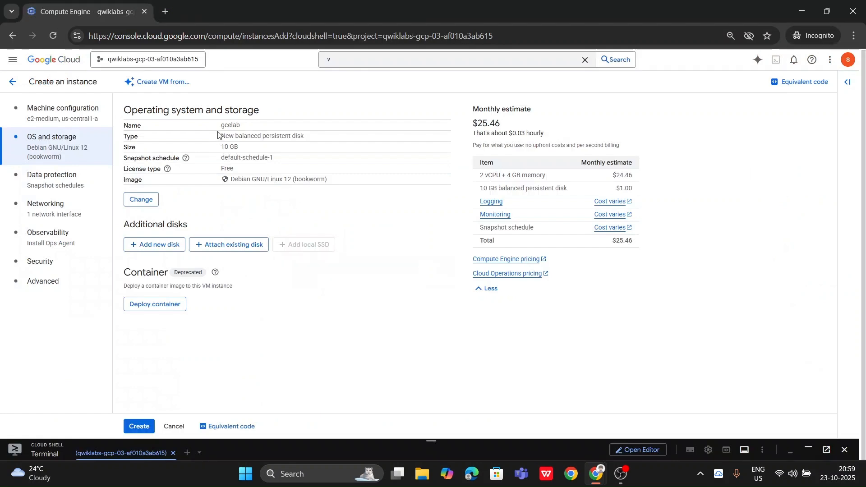
drag(220, 131, 328, 187)
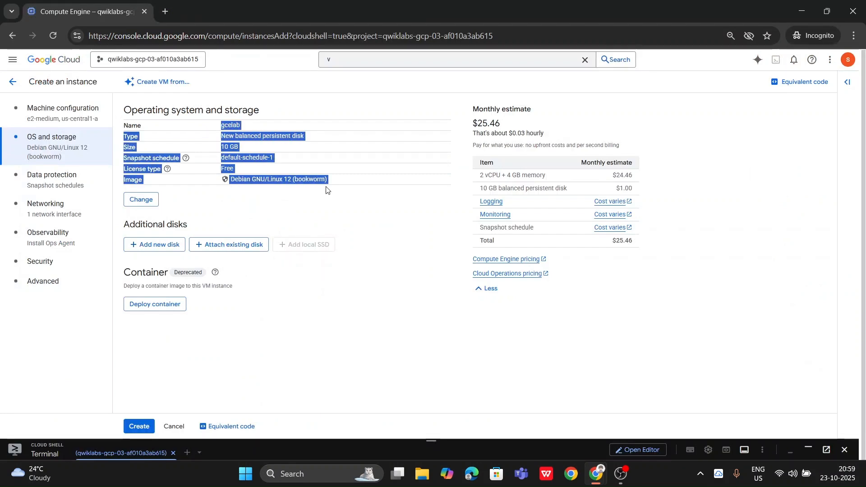
click(246, 186)
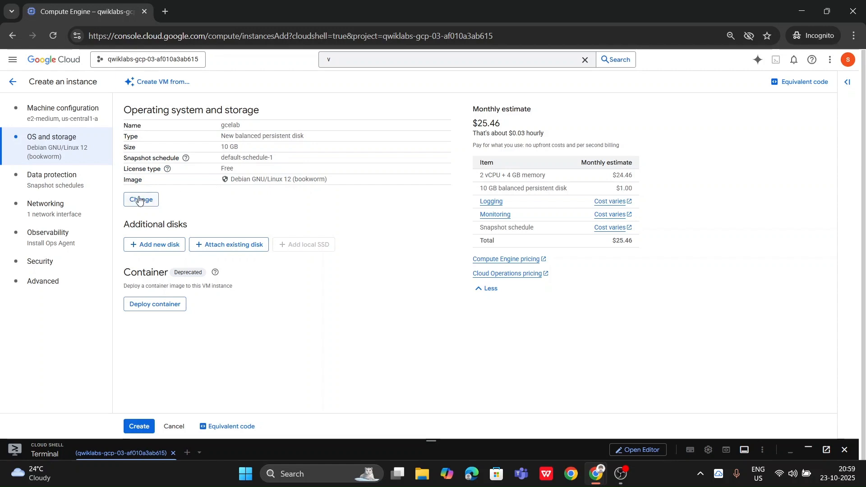
Find the lab's networking step and allow HTTP traffic in the firewall settings of the new instance.
key(alt+Tab)
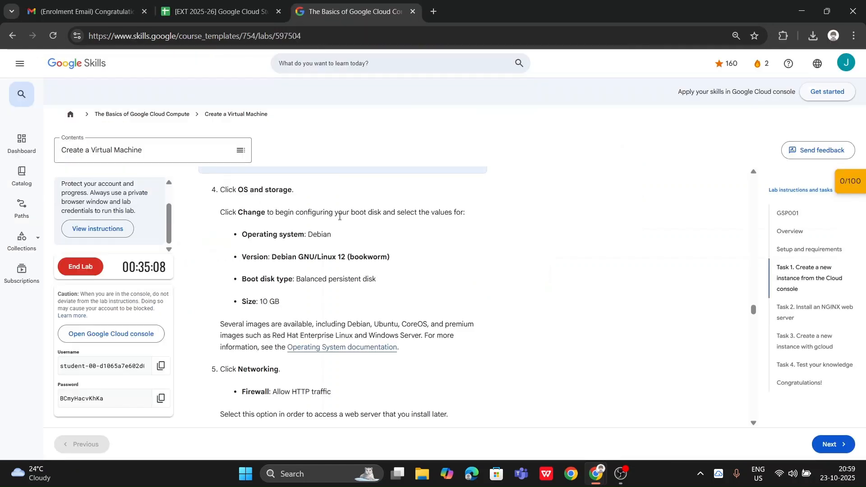
scroll(228, 284, down, 3)
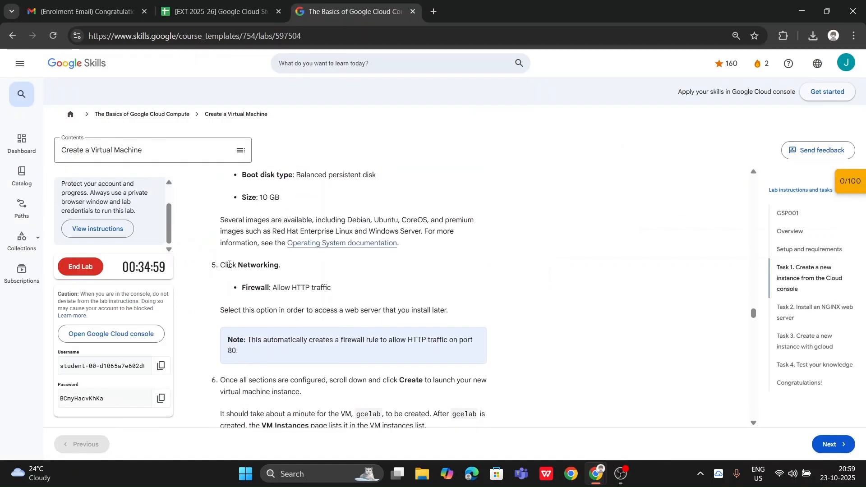
scroll(345, 280, down, 1)
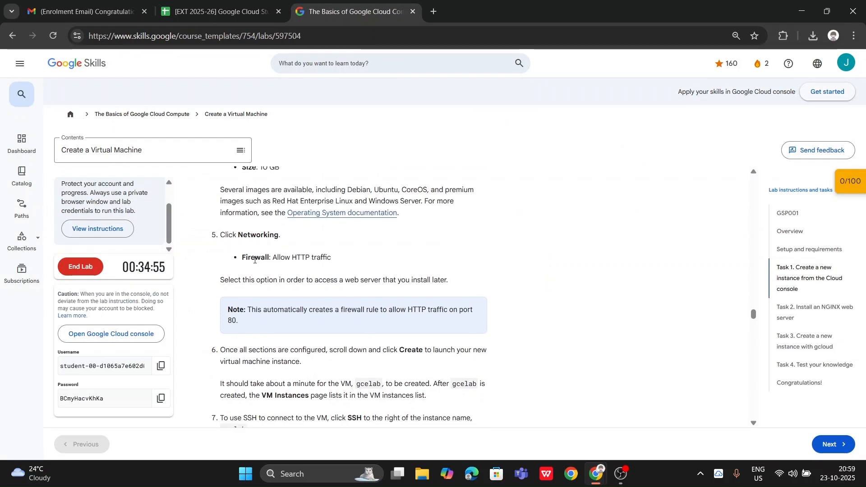
key(alt+Tab)
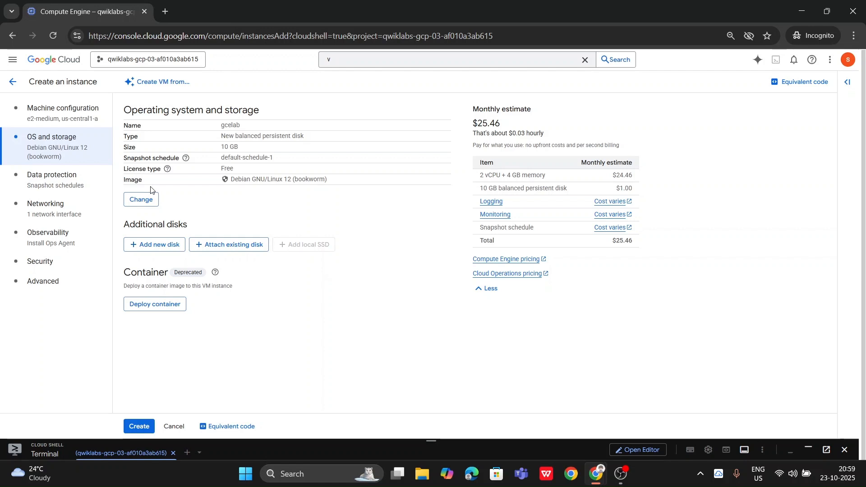
click(49, 220)
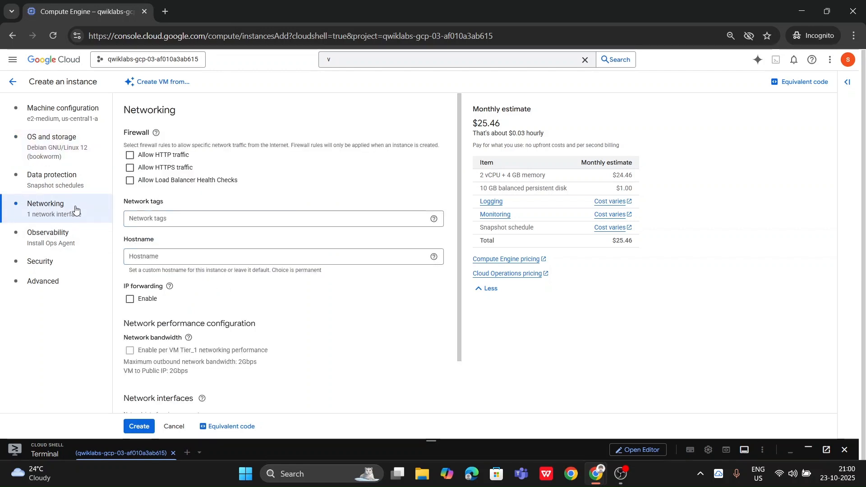
click(140, 159)
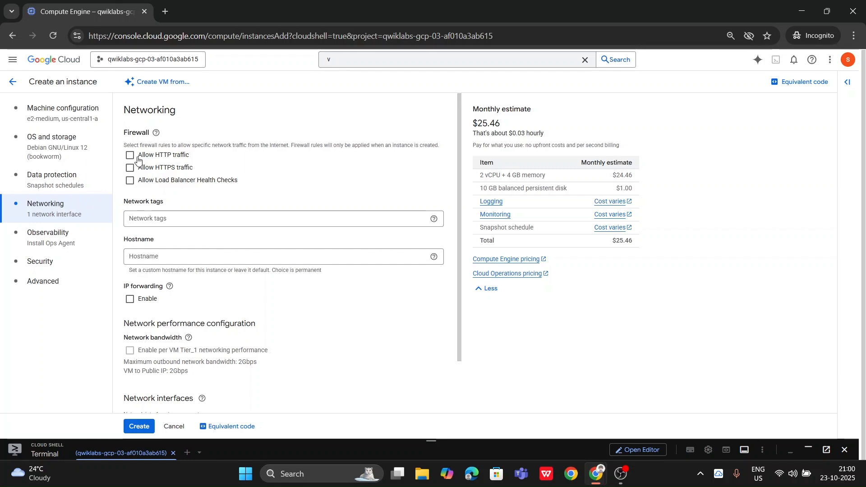
Check the lab's launch step, review the remaining networking settings and create the gcelab instance.
key(alt+Tab)
scroll(314, 341, down, 3)
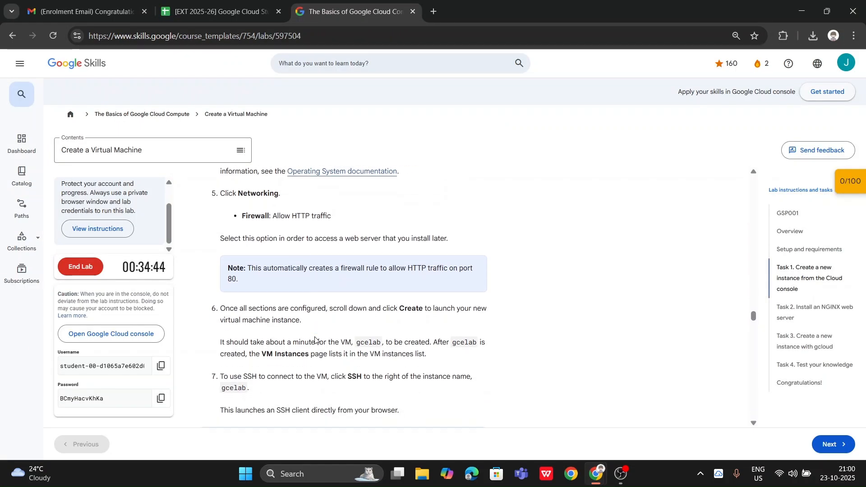
key(alt+Tab)
scroll(303, 271, down, 2)
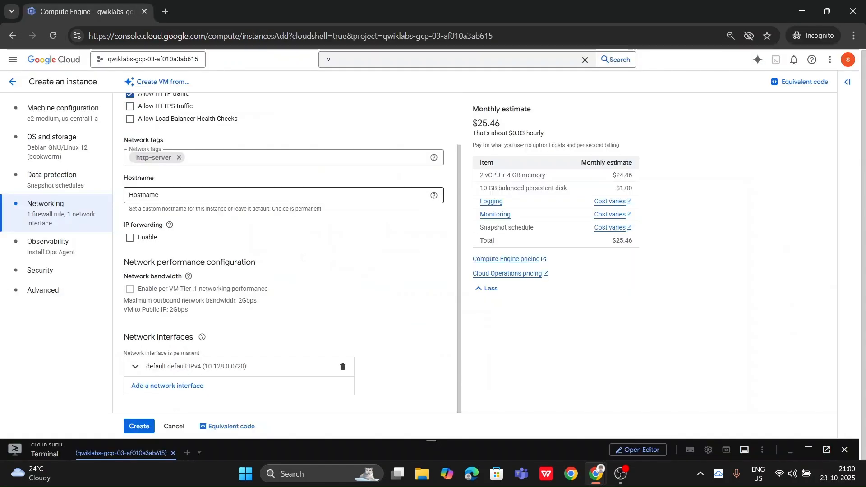
click(139, 426)
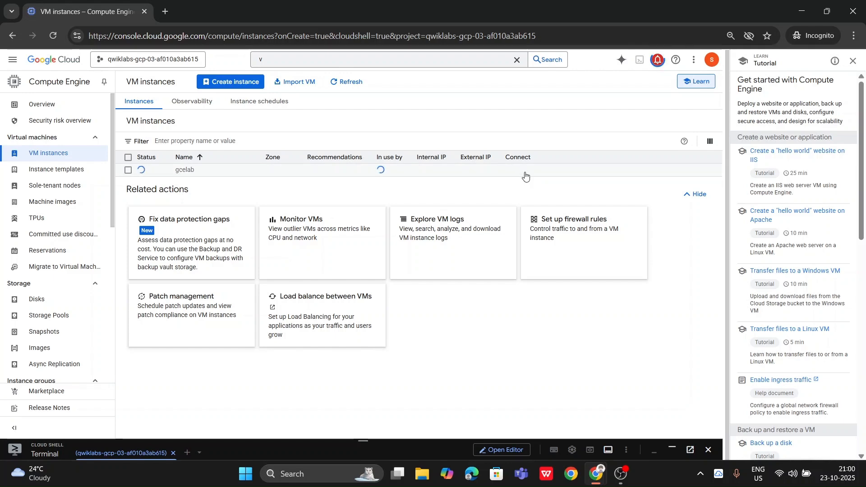
Read the lab's SSH connection step and the start of Task 2 on installing an NGINX web server.
key(alt+Tab)
scroll(289, 409, down, 5)
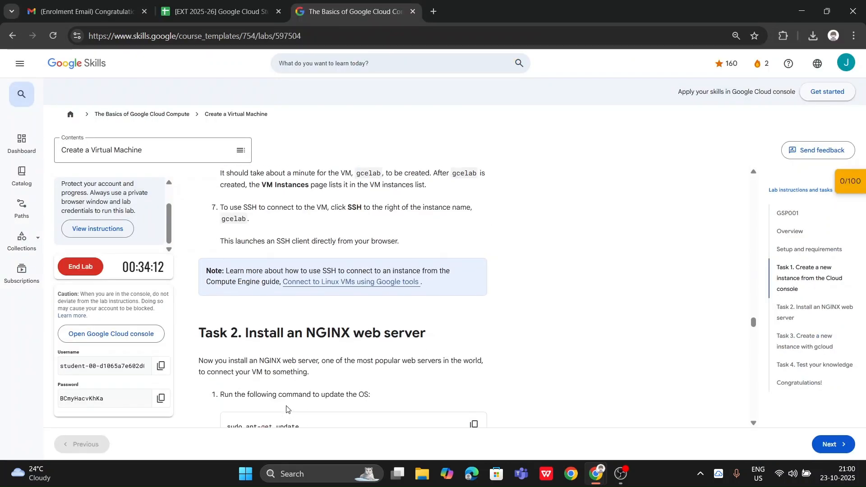
scroll(287, 409, down, 1)
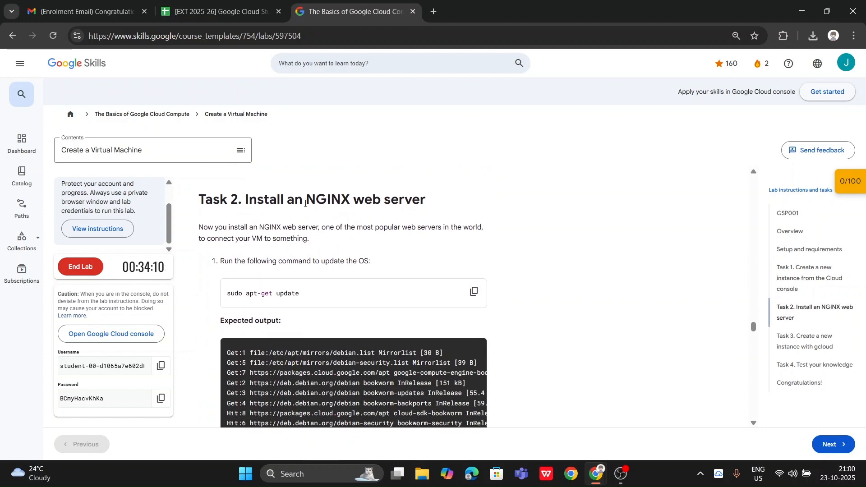
drag(305, 203, 453, 196)
click(453, 196)
scroll(465, 258, down, 3)
scroll(465, 258, up, 2)
key(alt+Tab)
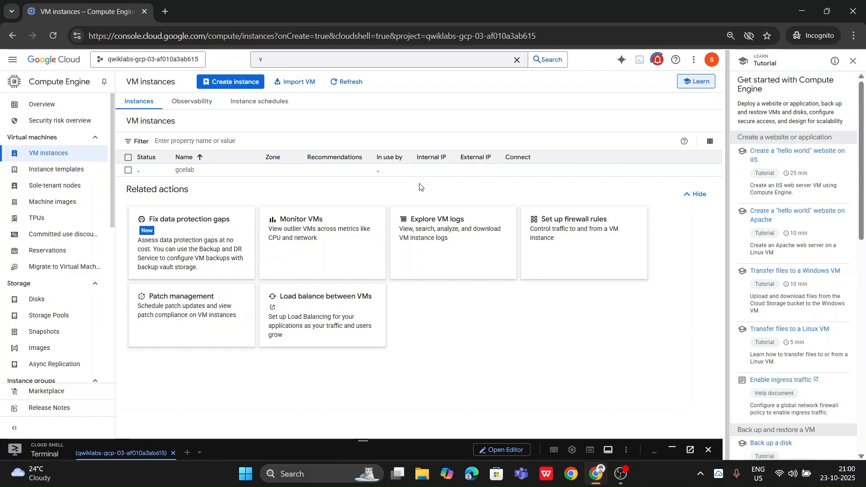
Refresh the VM instances list, open an SSH-in-browser session to gcelab and authorize the connection.
click(347, 82)
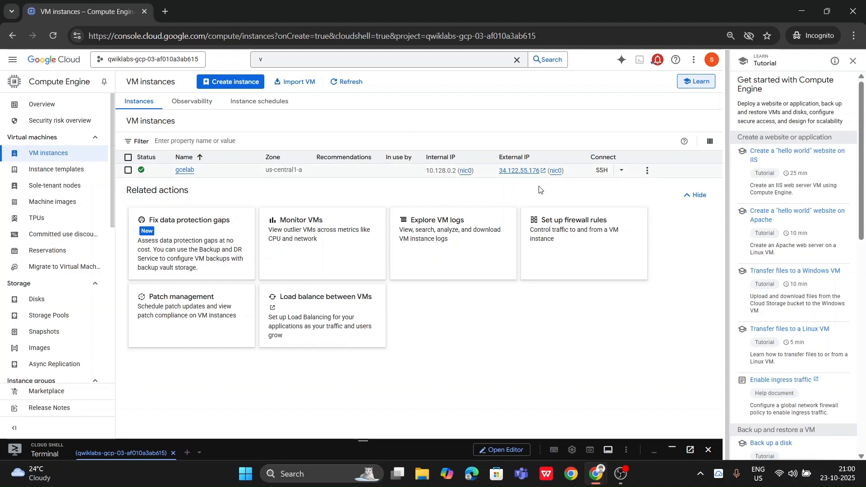
click(598, 175)
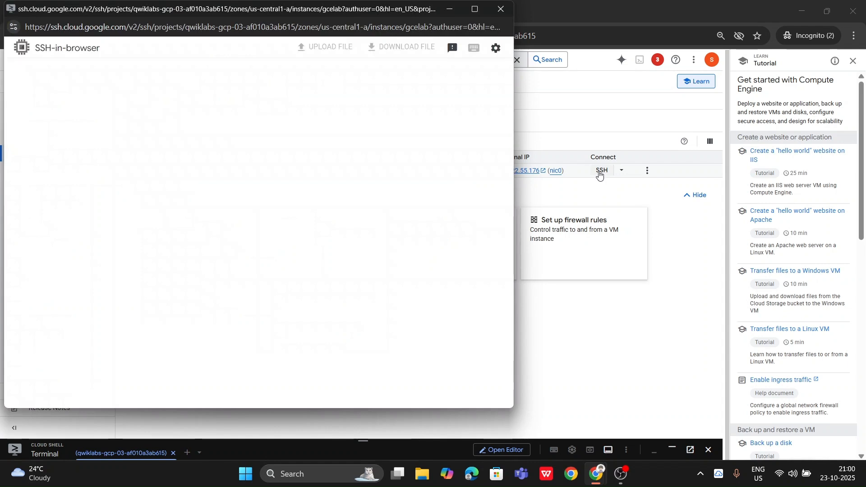
drag(231, 4, 543, 27)
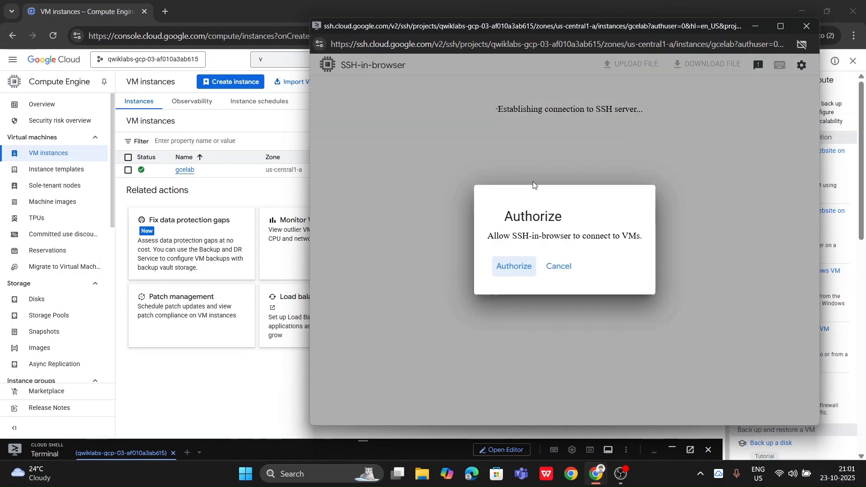
click(519, 266)
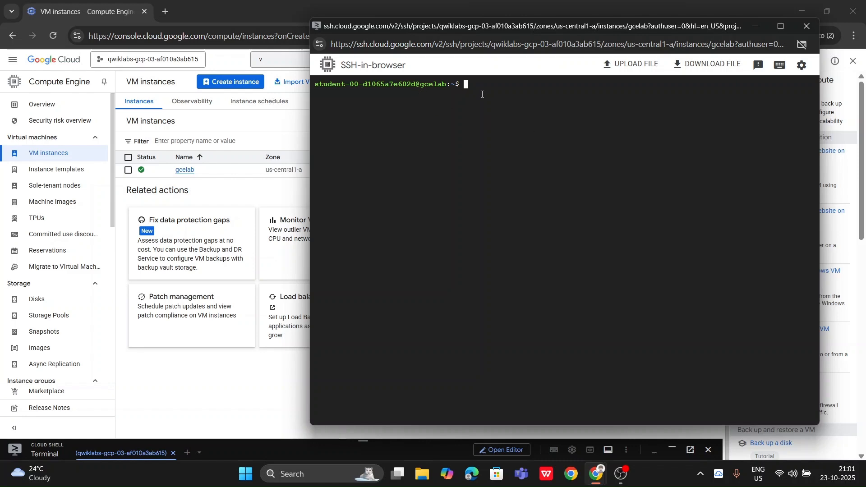
Examine the lab's Task 2 commands for updating the OS, installing NGINX and confirming that it is running.
key(alt+Tab)
key(alt+Tab)
key(alt+Tab)
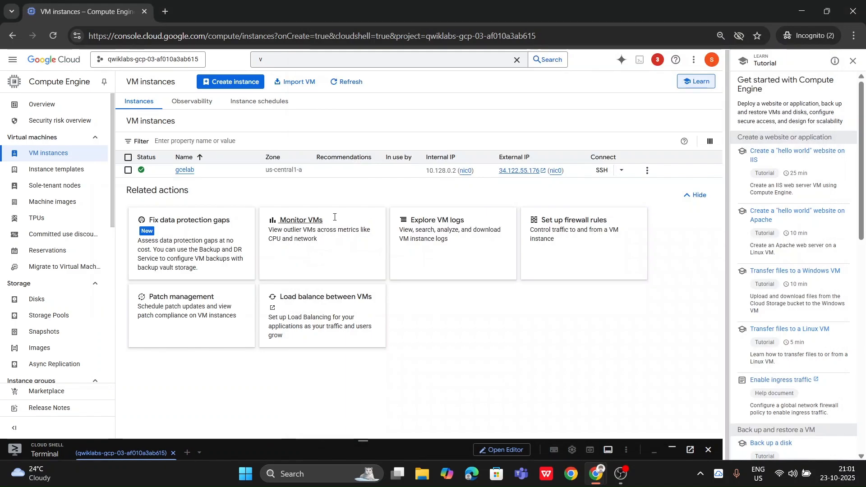
mouse_move(592, 478)
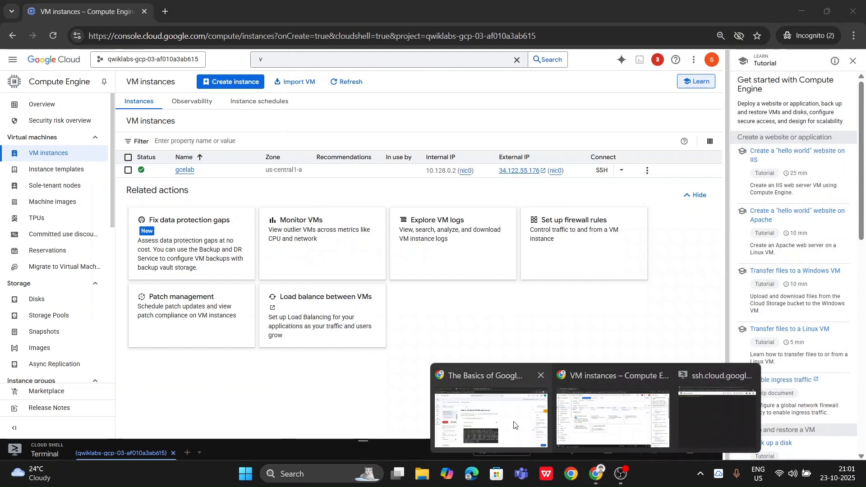
click(455, 388)
scroll(374, 313, down, 1)
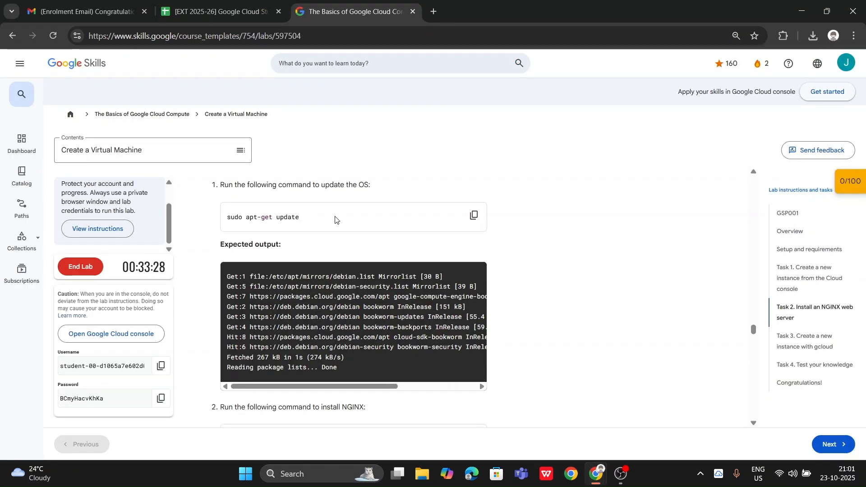
scroll(335, 220, down, 4)
scroll(307, 254, down, 8)
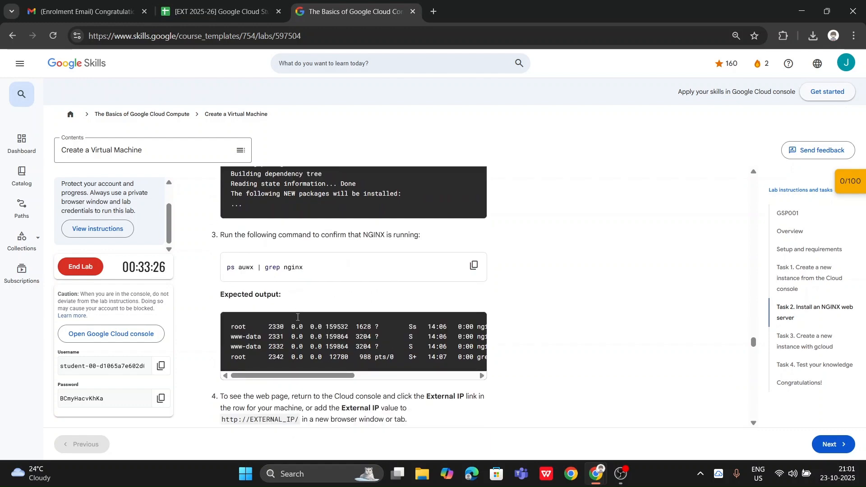
scroll(317, 317, up, 6)
scroll(389, 303, down, 2)
scroll(390, 303, up, 6)
scroll(387, 318, down, 5)
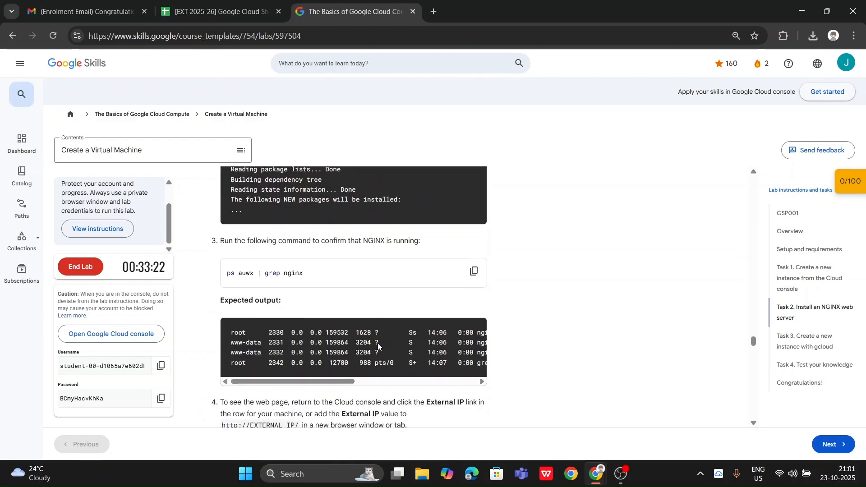
Check the lab progress for creating the Compute Engine instance and adding an NGINX server.
scroll(389, 346, down, 5)
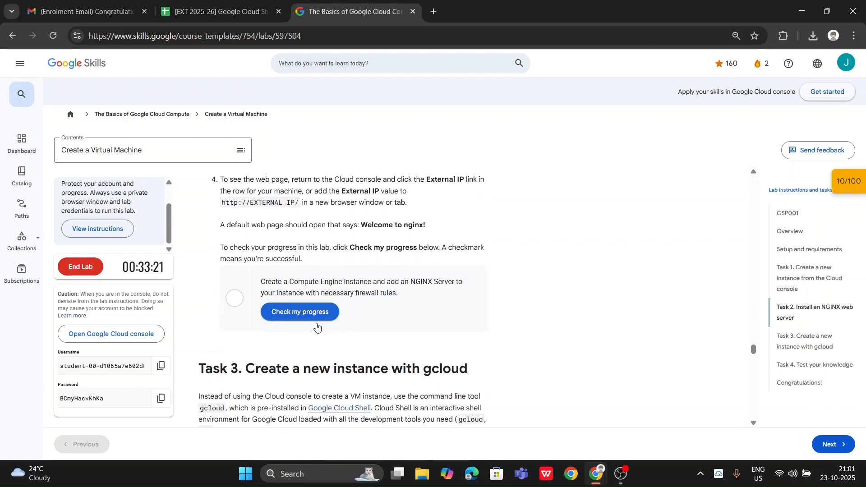
click(299, 312)
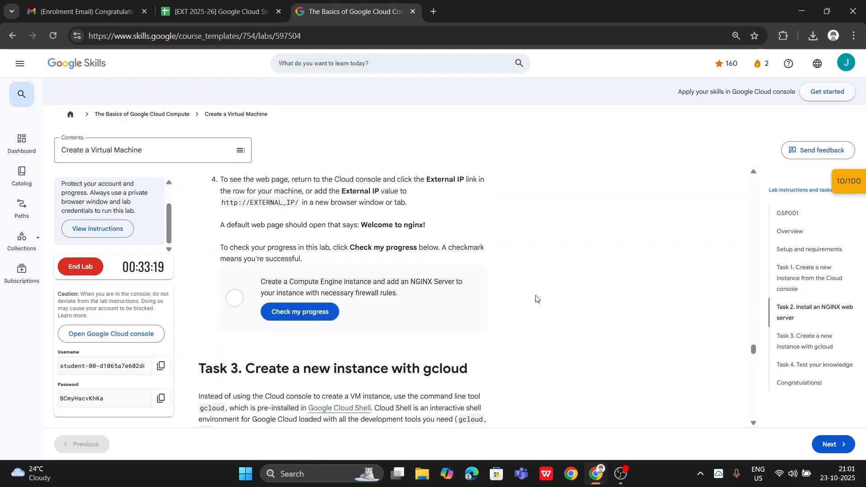
scroll(491, 264, up, 3)
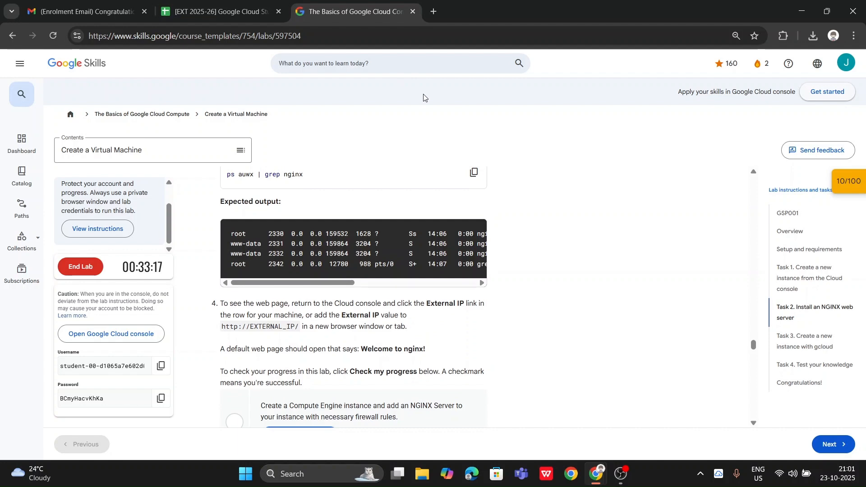
Copy the lab's OS update command and run sudo apt-get update in gcelab's SSH session.
key(alt+Tab)
key(alt+Tab)
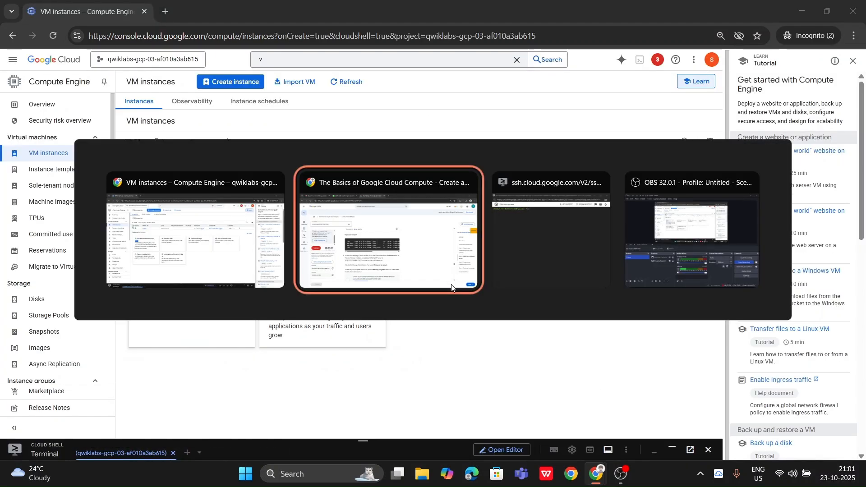
scroll(351, 220, up, 3)
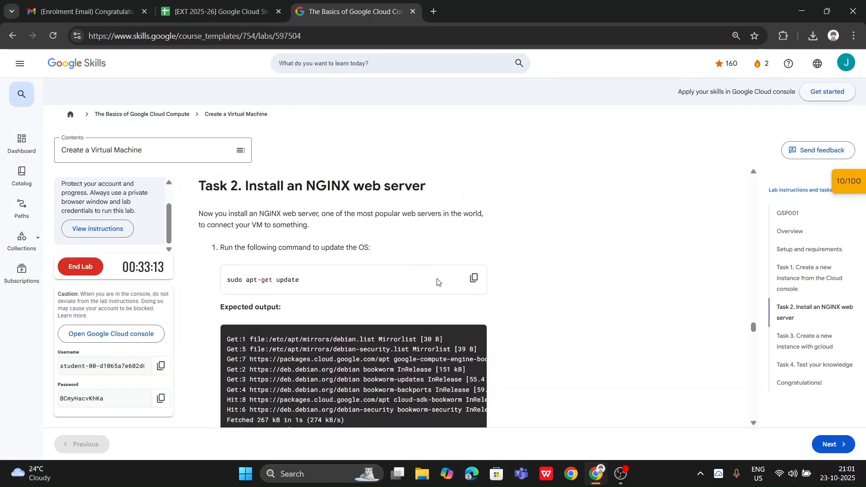
click(474, 277)
mouse_move(601, 464)
click(682, 426)
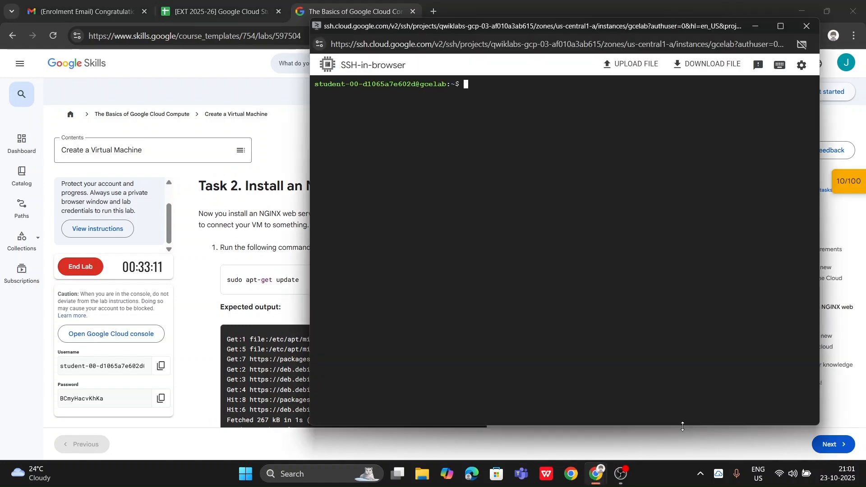
key(ctrl+v)
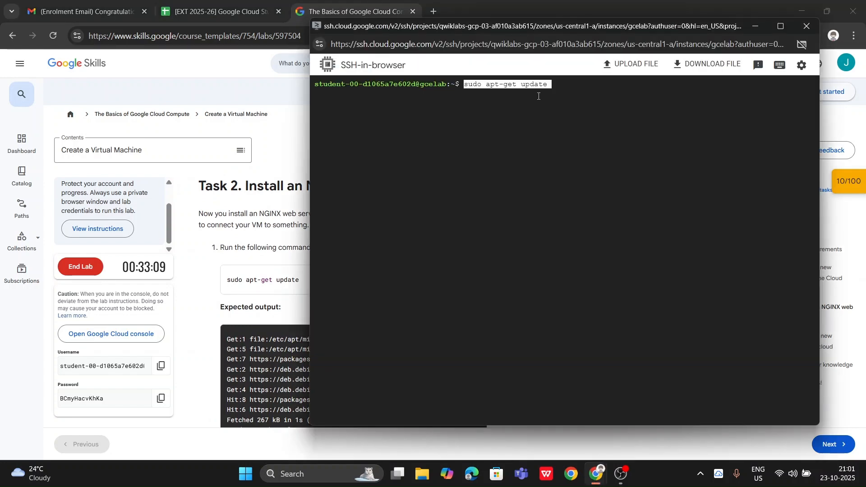
key(Return)
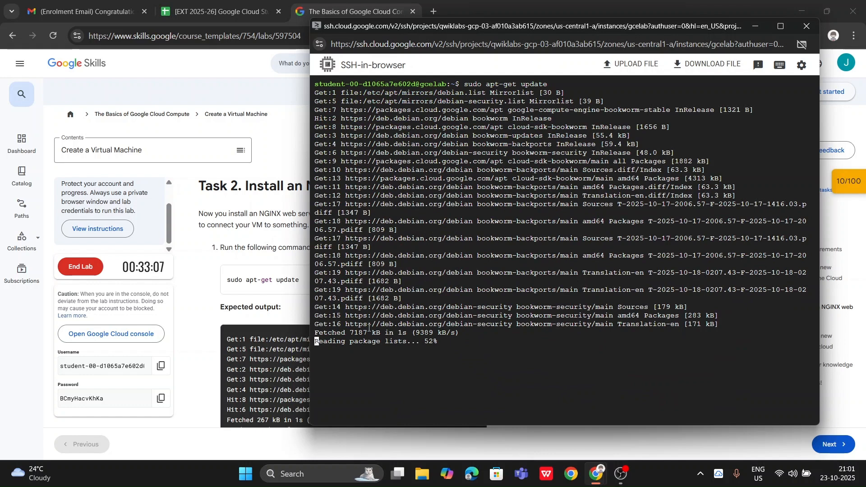
Copy the lab's NGINX installation command and run sudo apt-get install -y nginx in gcelab's SSH session.
click(251, 300)
scroll(252, 301, down, 5)
click(473, 290)
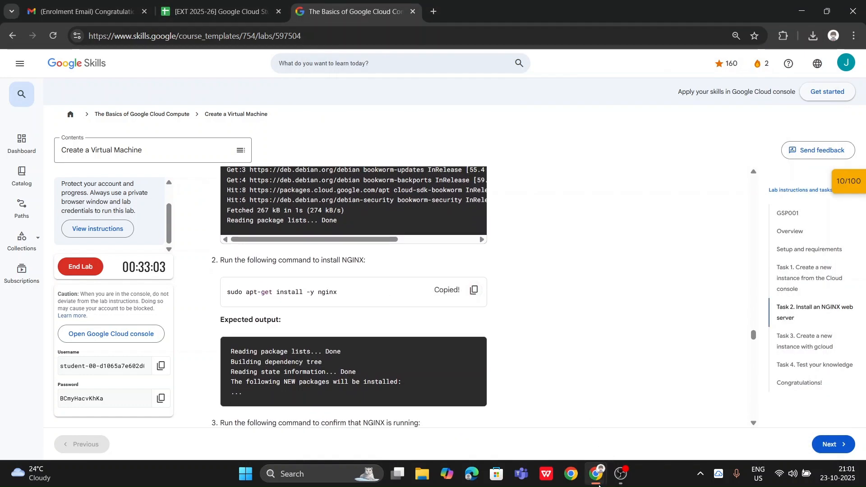
mouse_move(597, 475)
click(715, 410)
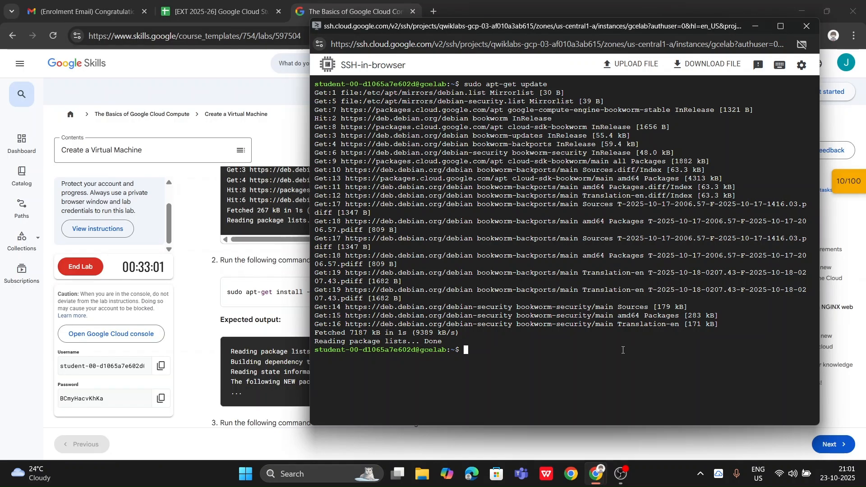
key(ctrl+v)
key(Return)
Copy the lab's NGINX verification command and run ps auwx | grep nginx in gcelab's SSH session.
click(220, 268)
scroll(219, 268, down, 1)
scroll(220, 268, down, 3)
click(472, 283)
scroll(558, 286, down, 2)
scroll(557, 287, down, 2)
key(alt+Tab)
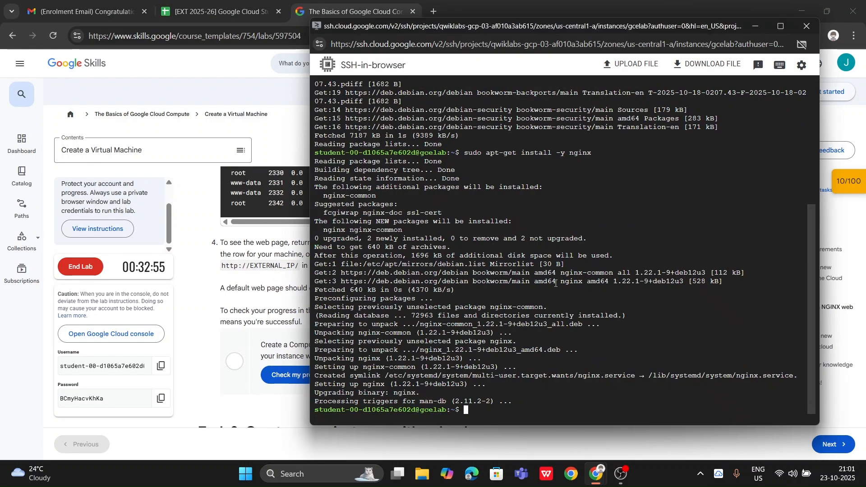
key(ctrl+v)
key(Return)
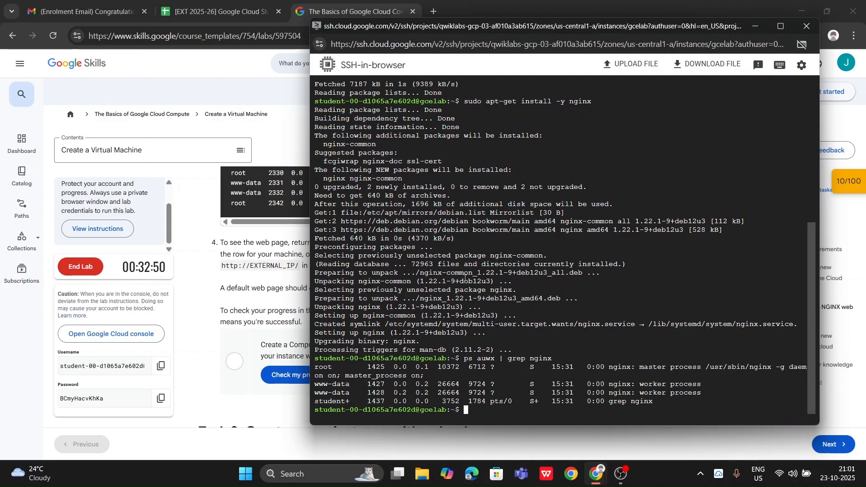
Check the lab progress for creating the Compute Engine instance and adding an NGINX server with the necessary firewall rules.
click(248, 232)
scroll(288, 271, down, 2)
click(300, 285)
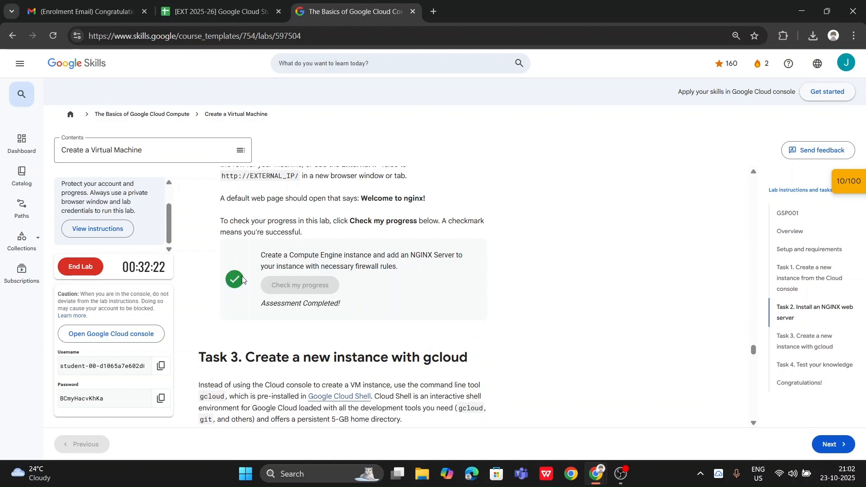
Copy Task 3's gcloud command for creating the gcelab2 VM and close gcelab's SSH session window.
scroll(234, 275, down, 1)
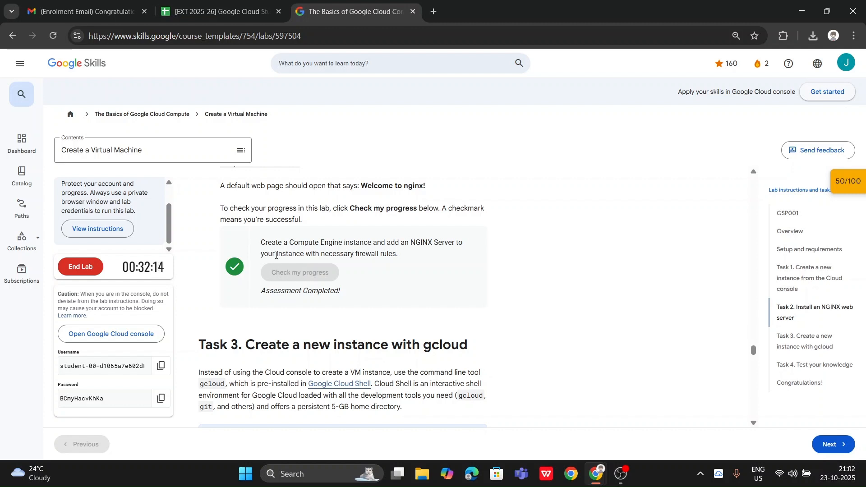
scroll(358, 290, down, 1)
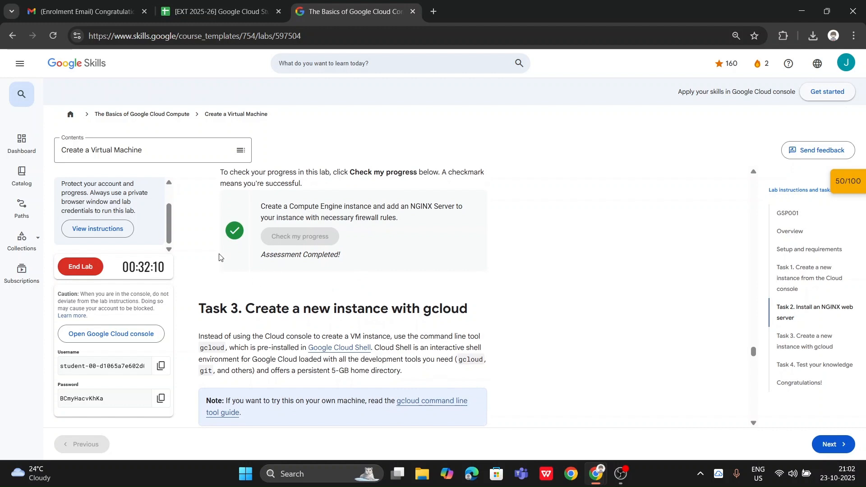
scroll(326, 279, down, 3)
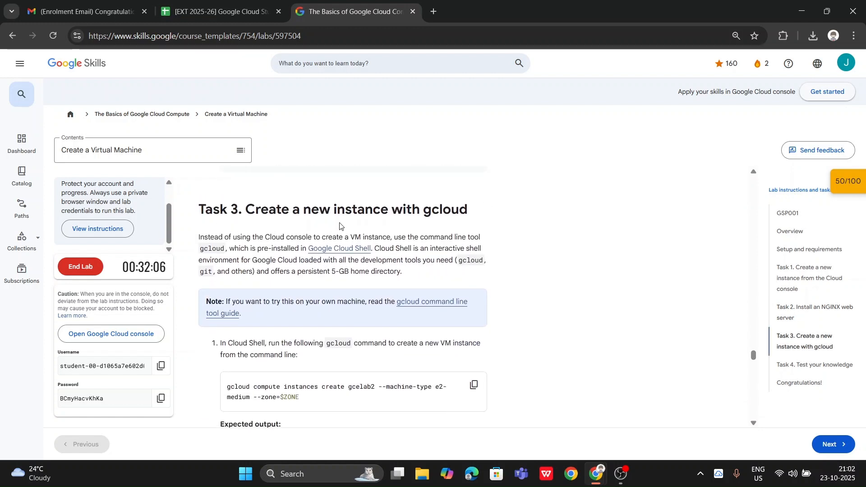
scroll(441, 214, down, 1)
scroll(441, 214, down, 1)
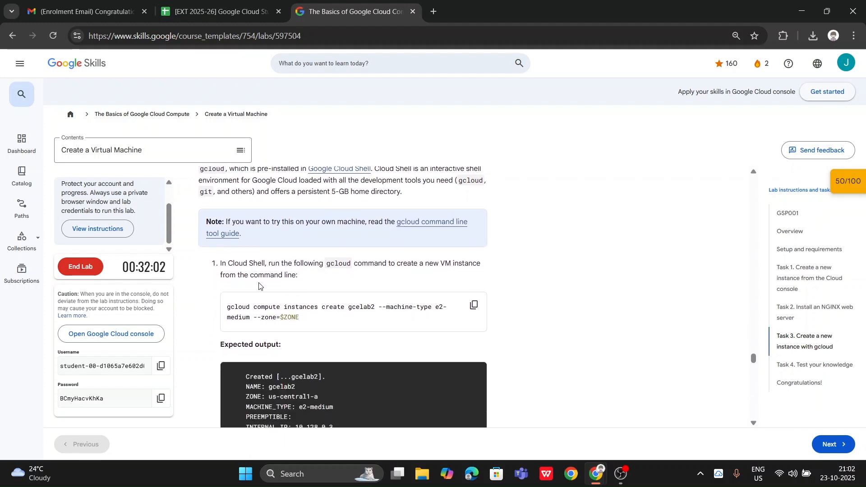
drag(226, 312, 308, 318)
click(328, 322)
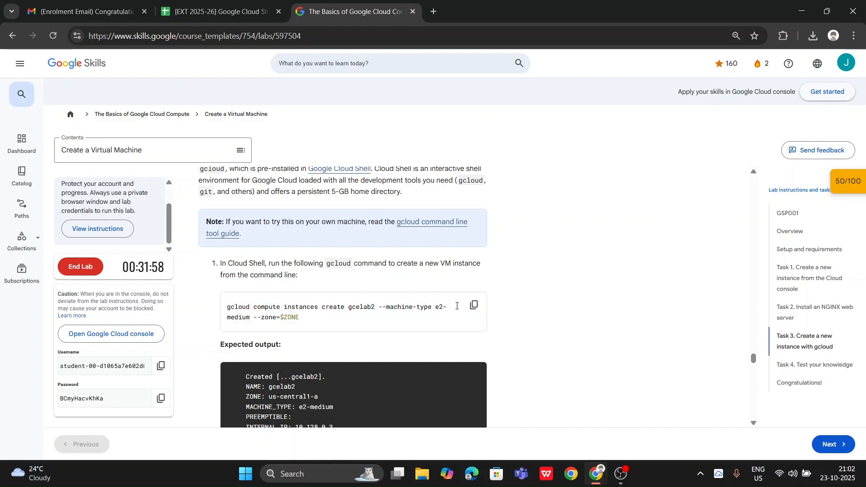
click(473, 305)
mouse_move(597, 473)
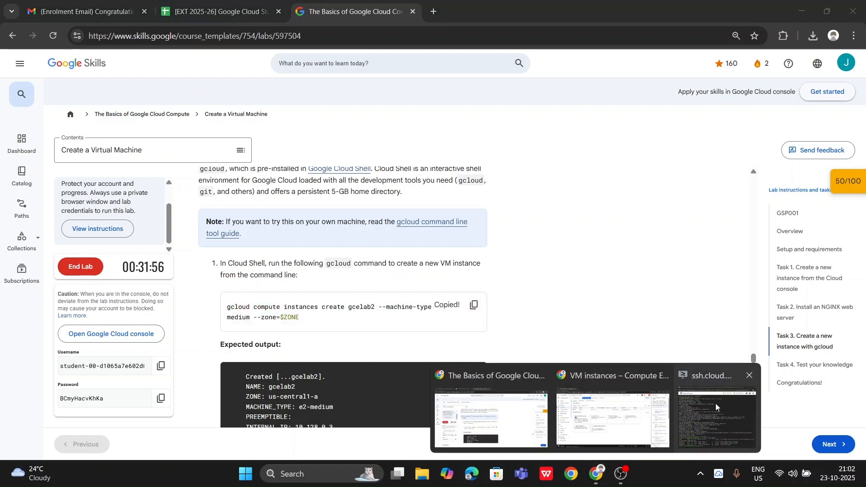
click(709, 404)
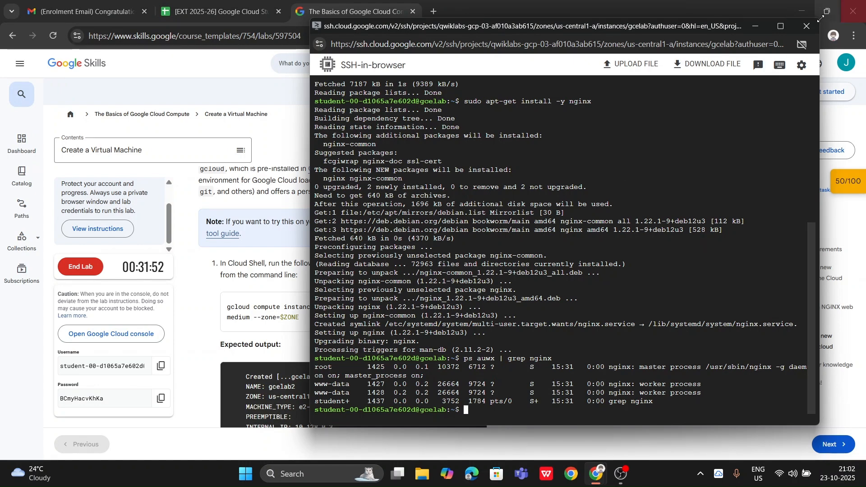
click(807, 28)
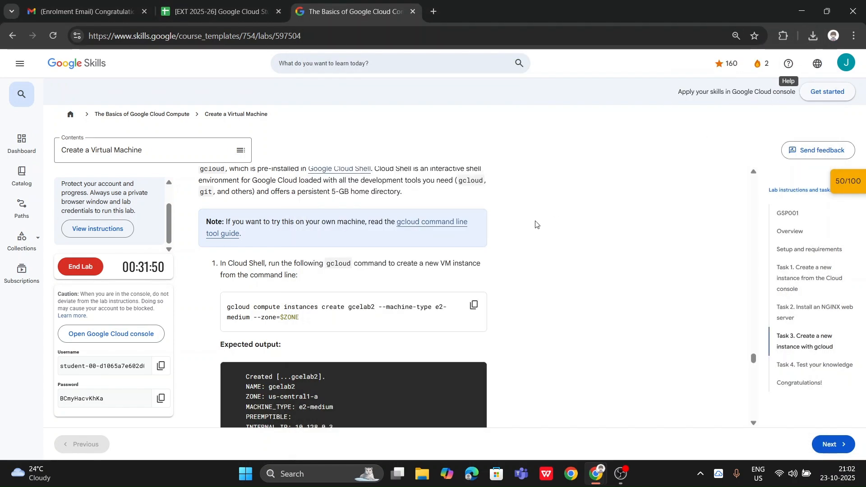
Switch to the VM instances console and enlarge the Cloud Shell terminal to cover most of the page.
mouse_move(596, 473)
click(671, 422)
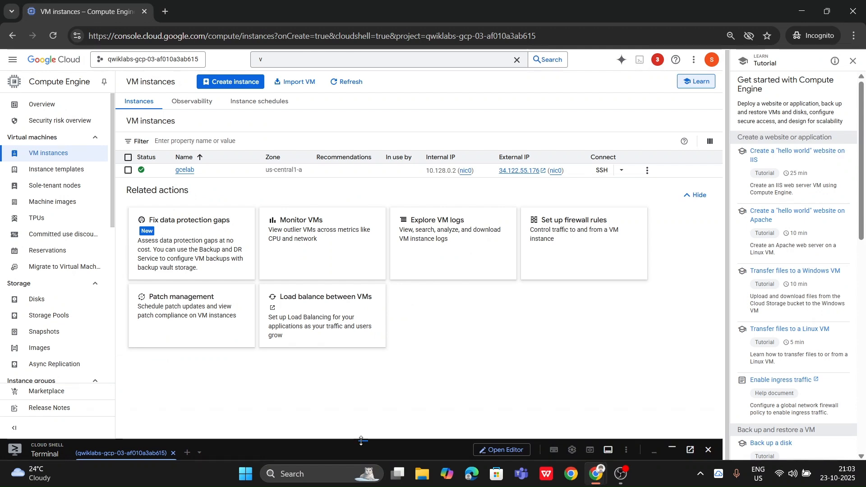
drag(361, 440, 377, 91)
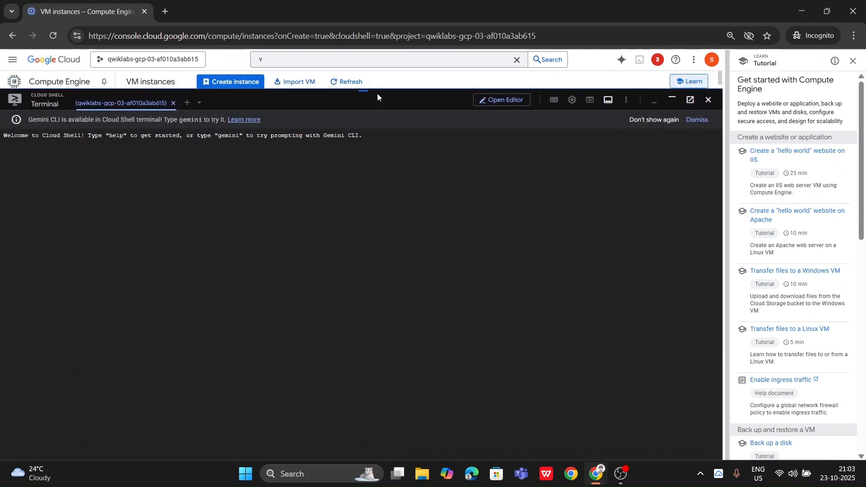
key(ctrl+v)
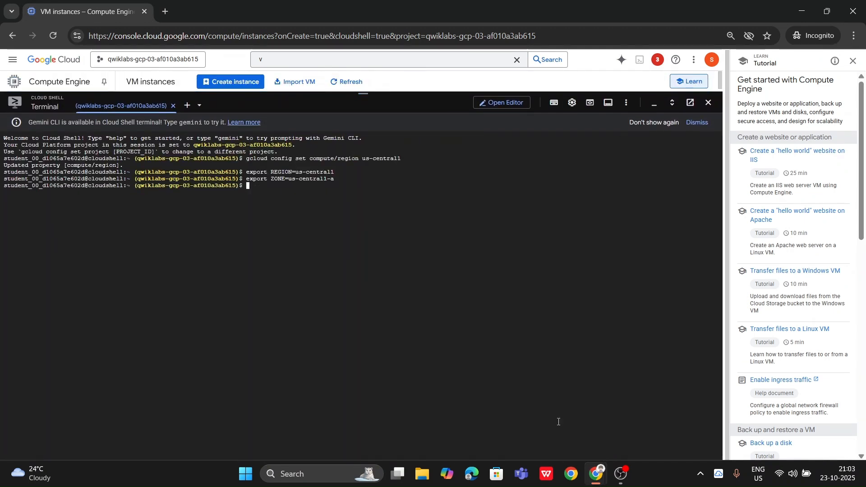
Copy the lab's instance creation command and run gcloud compute instances create gcelab2 --machine-type e2-medium --zone=$ZONE in Cloud Shell.
mouse_move(595, 473)
click(535, 417)
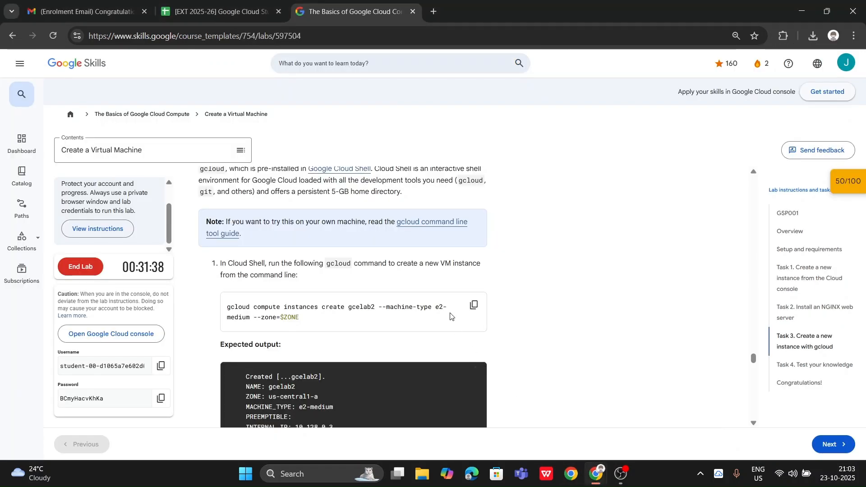
click(474, 305)
mouse_move(600, 482)
click(659, 411)
key(ctrl+v)
key(Return)
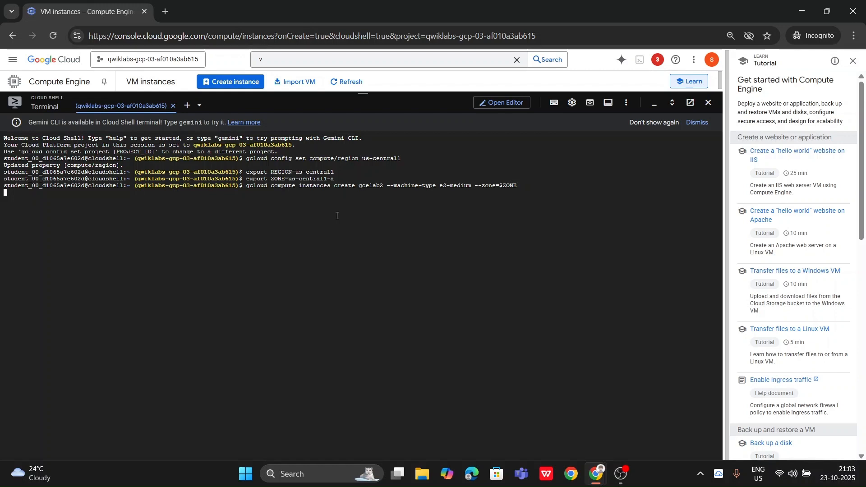
Examine the rest of the lab's Task 3 instructions, from the expected output to the SSH exit and the Task 4 quiz.
mouse_move(589, 476)
click(561, 446)
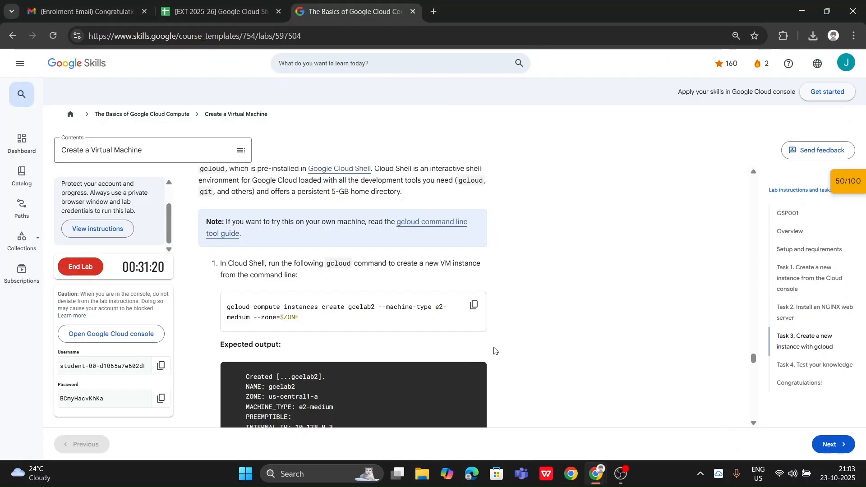
scroll(484, 269, down, 3)
scroll(483, 270, up, 2)
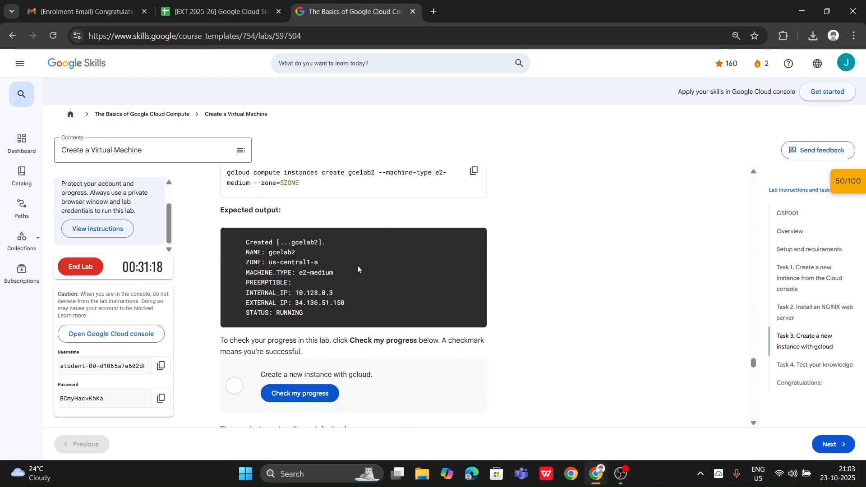
scroll(339, 320, down, 4)
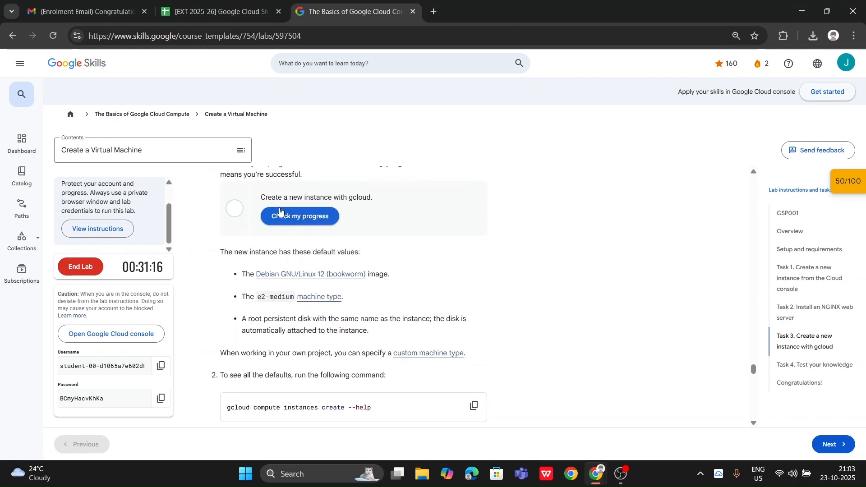
scroll(406, 252, down, 6)
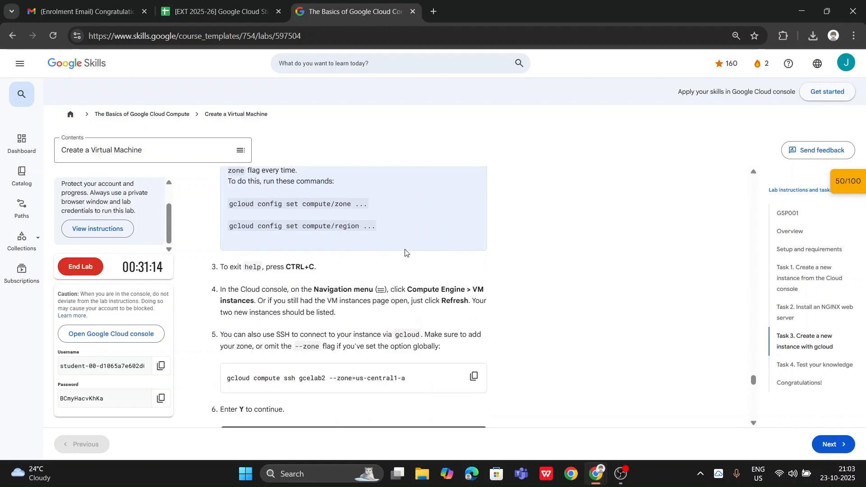
scroll(406, 251, up, 4)
scroll(405, 252, down, 2)
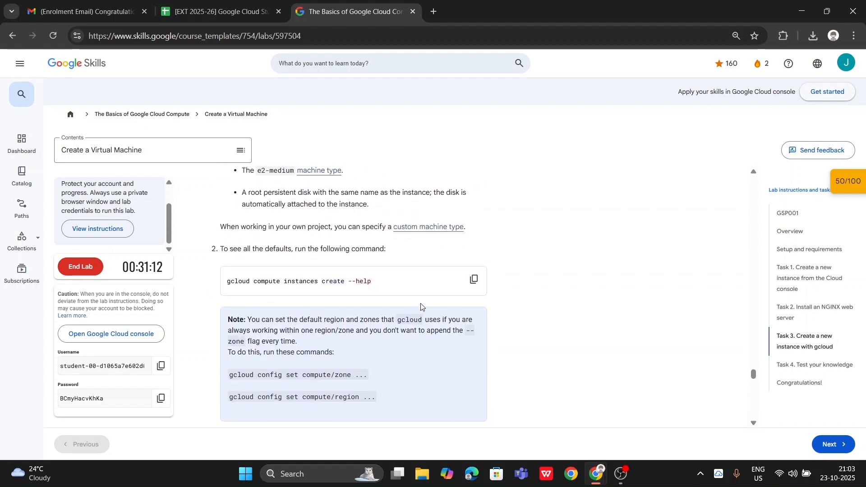
scroll(378, 298, down, 15)
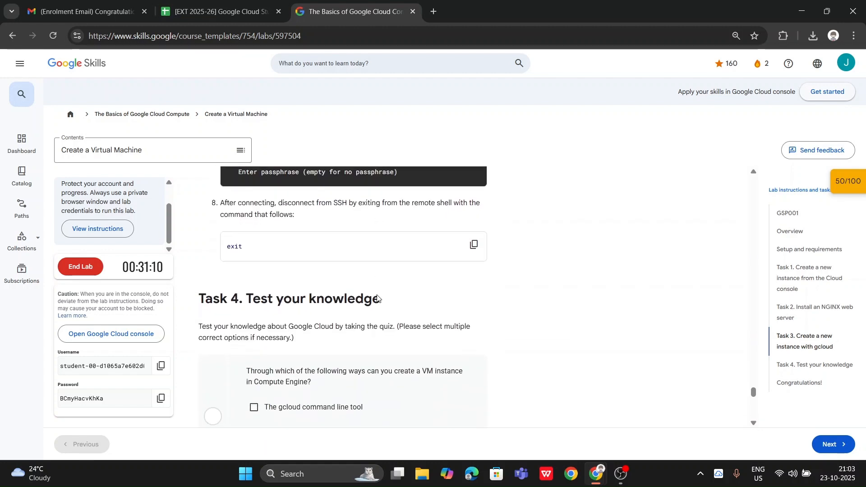
scroll(377, 298, up, 10)
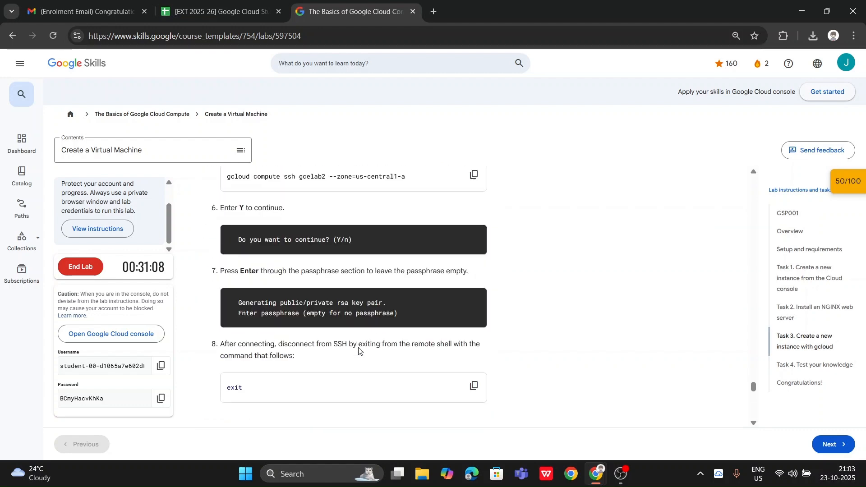
scroll(360, 351, up, 8)
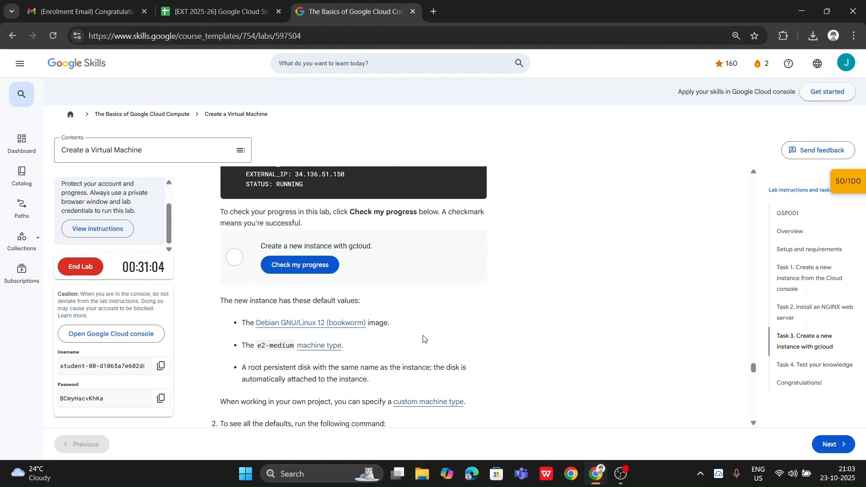
Review the gcelab2 creation output in Cloud Shell and check the lab progress for creating a new instance with gcloud.
mouse_move(596, 474)
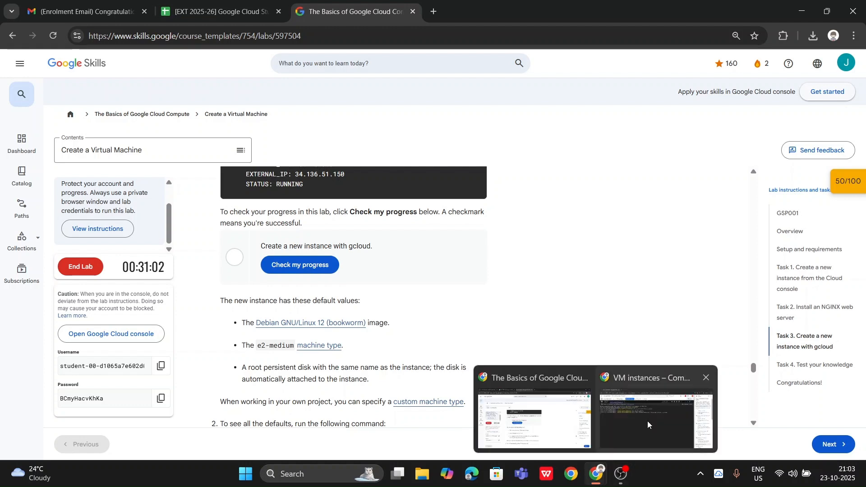
click(652, 415)
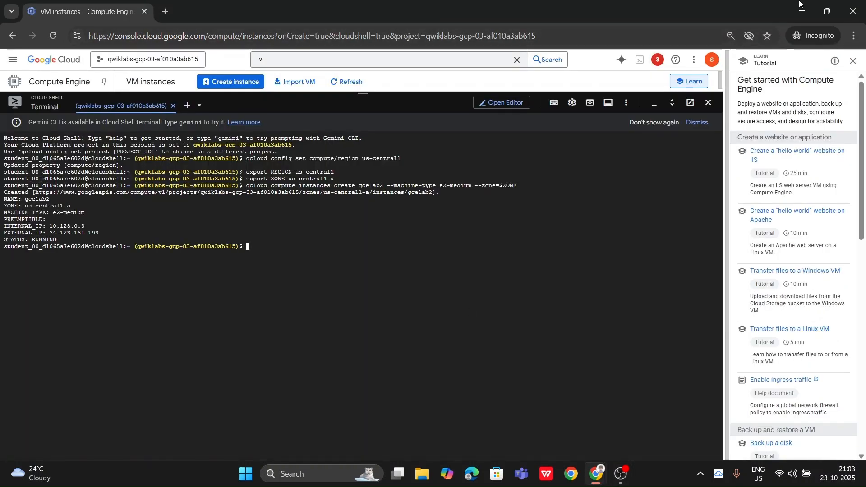
key(alt+Tab)
scroll(487, 264, up, 3)
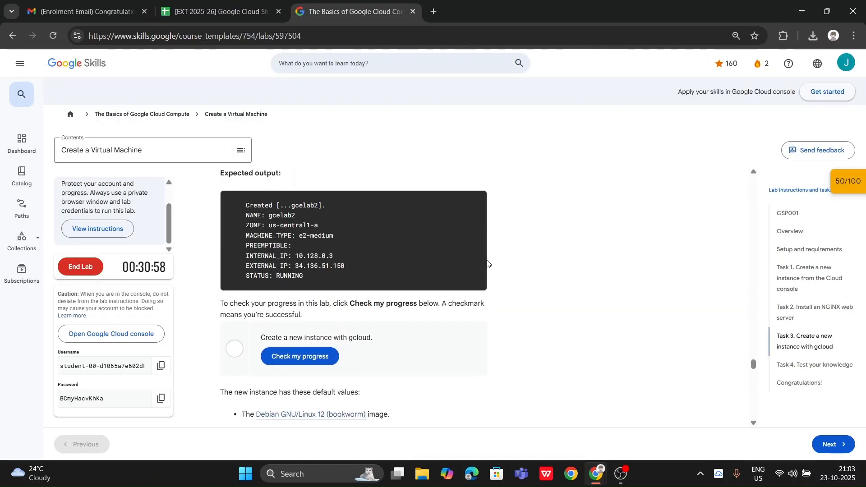
scroll(340, 336, down, 2)
click(304, 310)
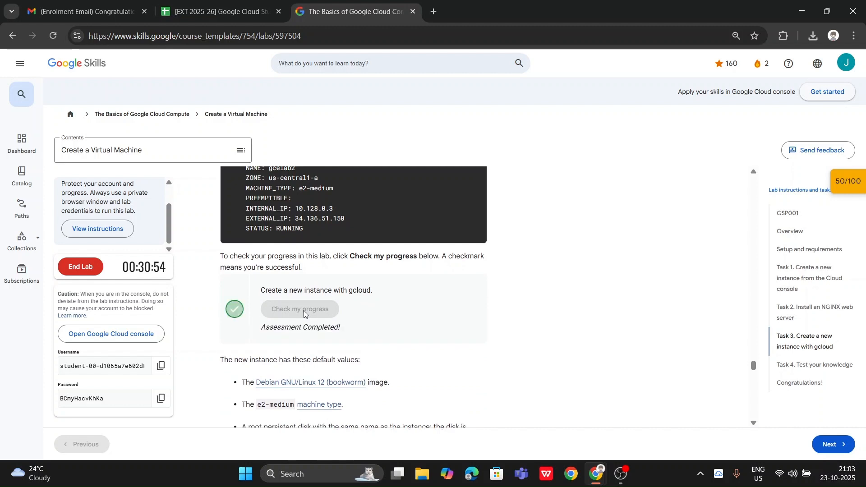
Copy the lab's command for viewing the defaults and run gcloud compute instances create --help in Cloud Shell.
scroll(305, 294, down, 1)
scroll(305, 294, down, 1)
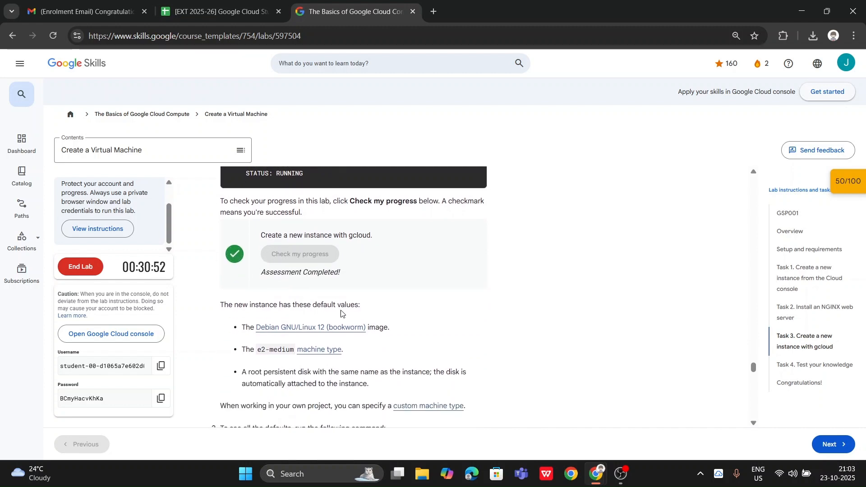
scroll(341, 313, down, 4)
click(474, 273)
key(alt+Tab)
key(ctrl+v)
key(Return)
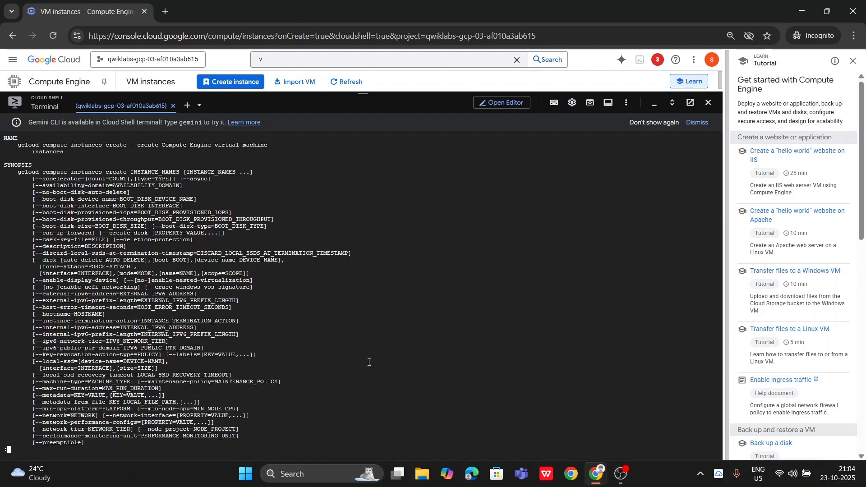
Return to the lab page, look through the remaining Task 3 instructions and show the lab's checkpoint scores.
key(alt+Tab)
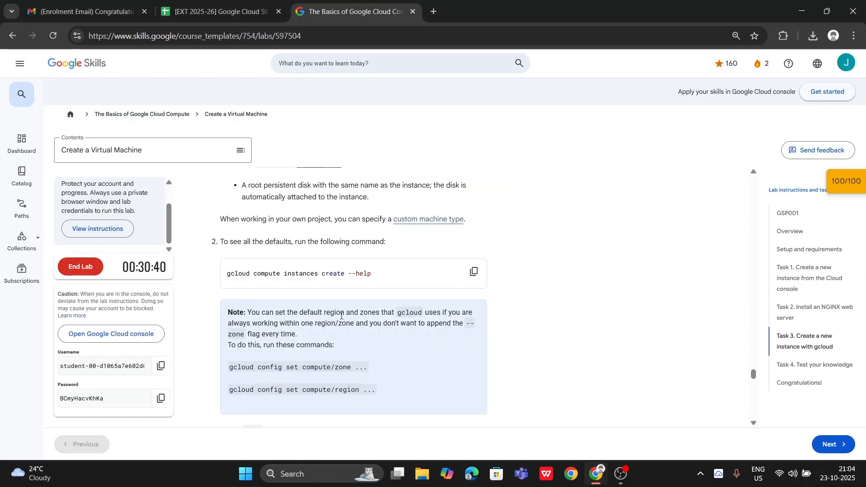
scroll(340, 319, down, 6)
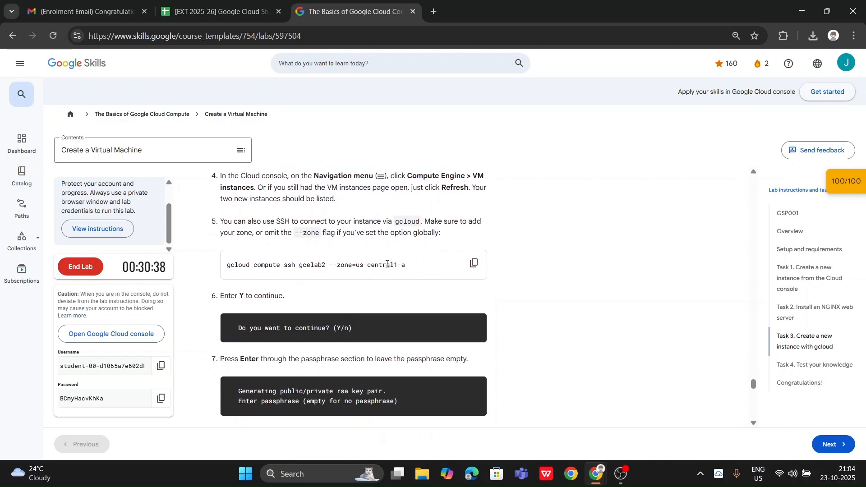
scroll(387, 264, up, 12)
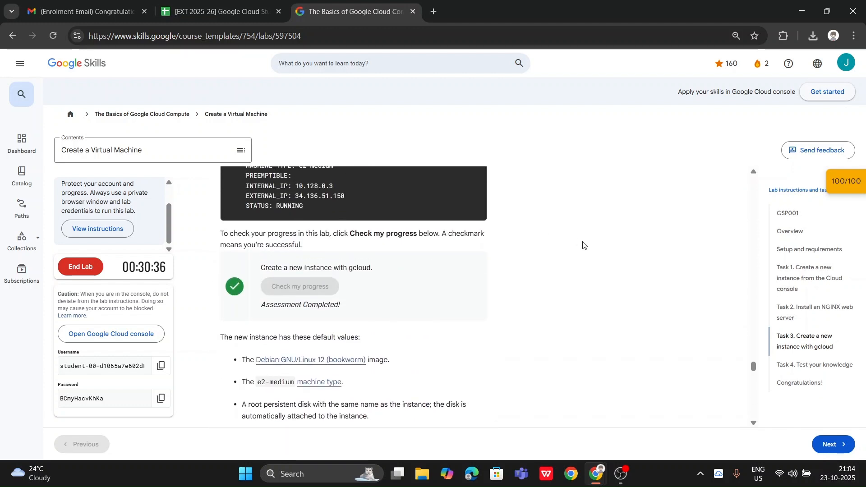
scroll(583, 245, up, 2)
click(850, 180)
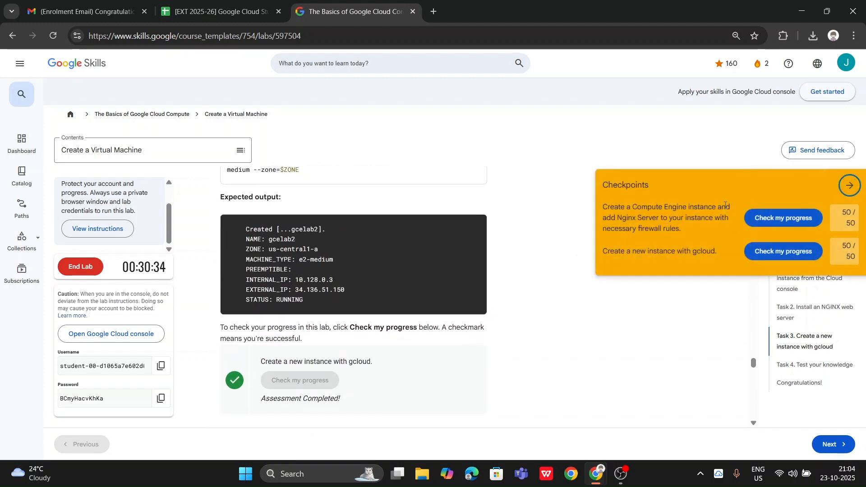
scroll(309, 378, up, 1)
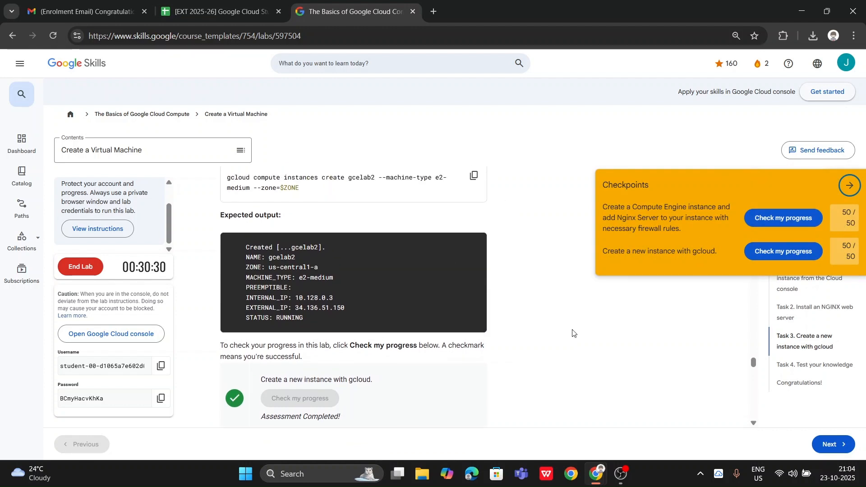
Review the lab's Task 2 and Task 3 progress checks against the checkpoint scores, and read on through the remaining Task 3 instructions.
scroll(233, 401, down, 1)
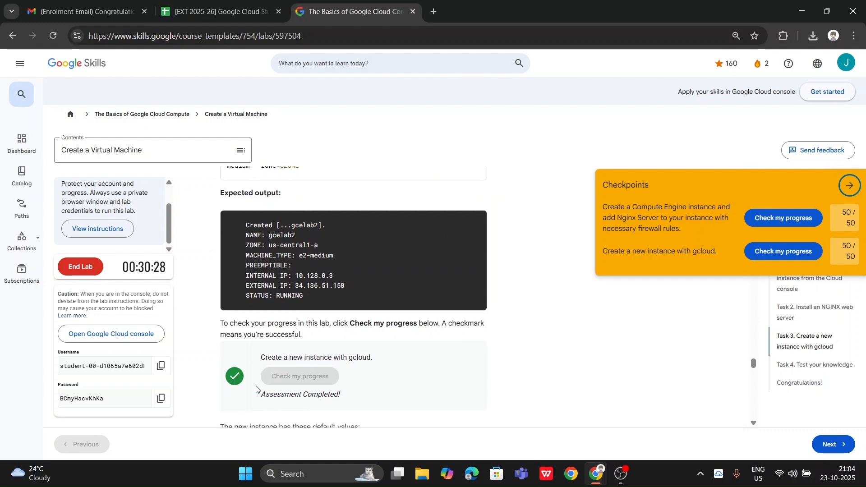
scroll(256, 389, up, 6)
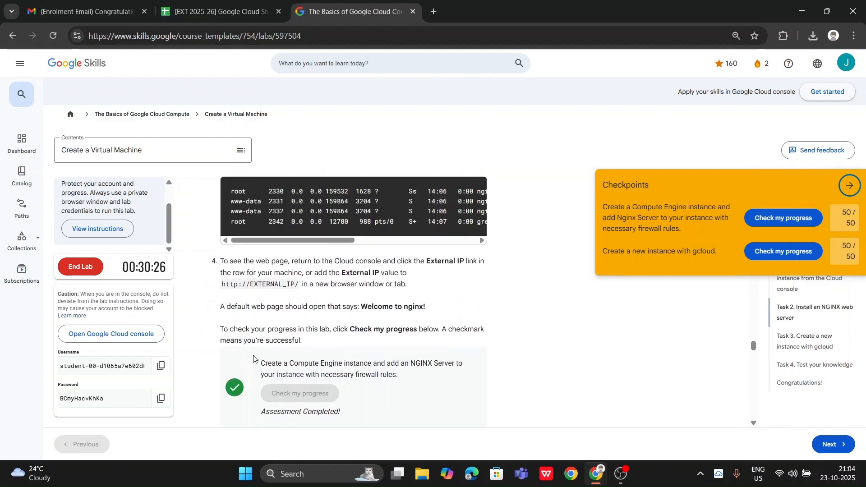
scroll(253, 358, down, 2)
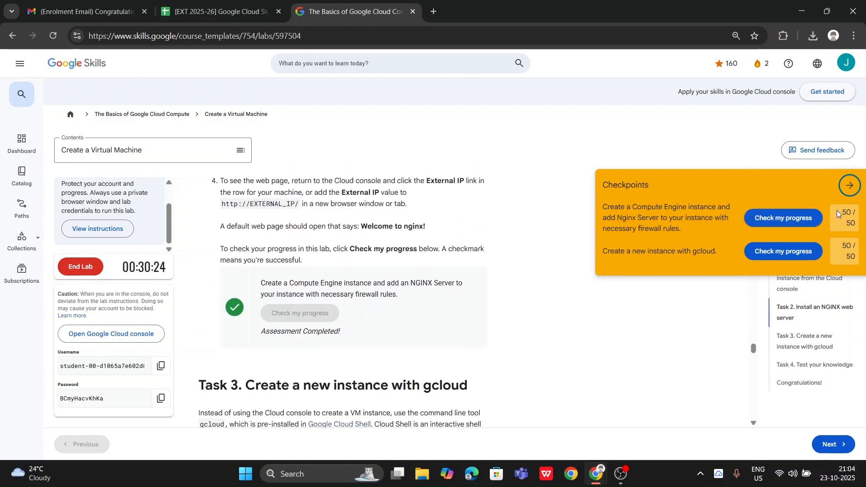
scroll(560, 307, down, 2)
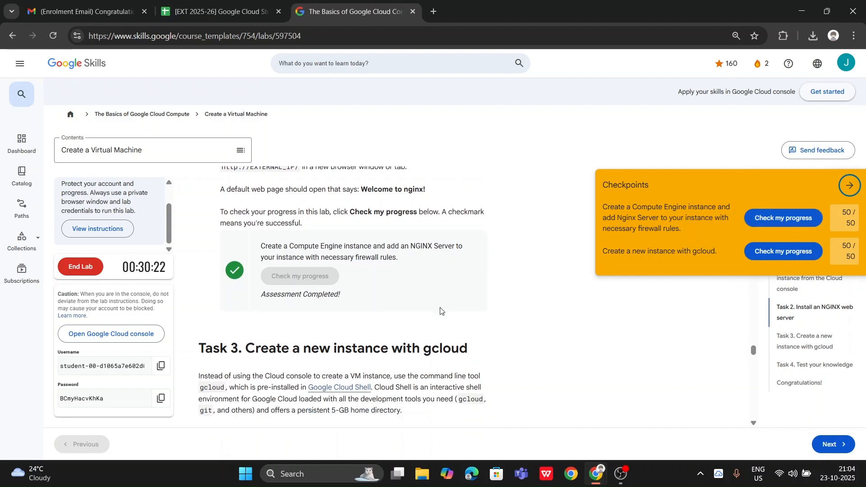
click(850, 185)
scroll(454, 312, down, 14)
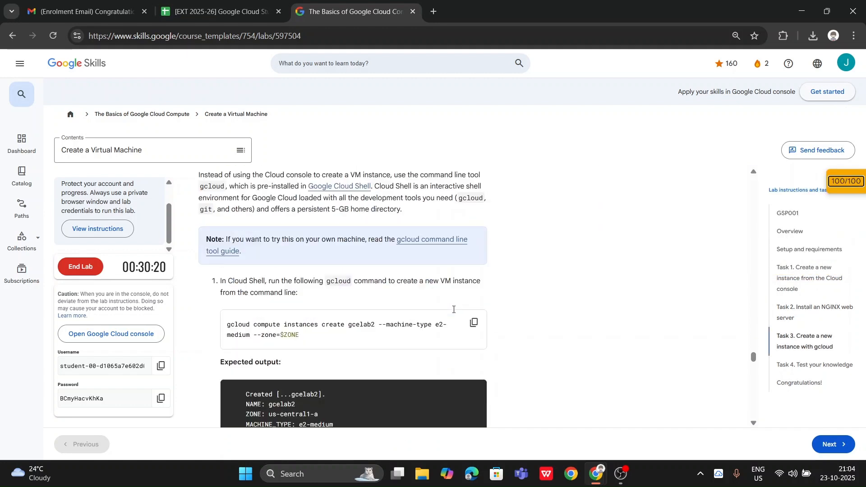
scroll(454, 312, down, 7)
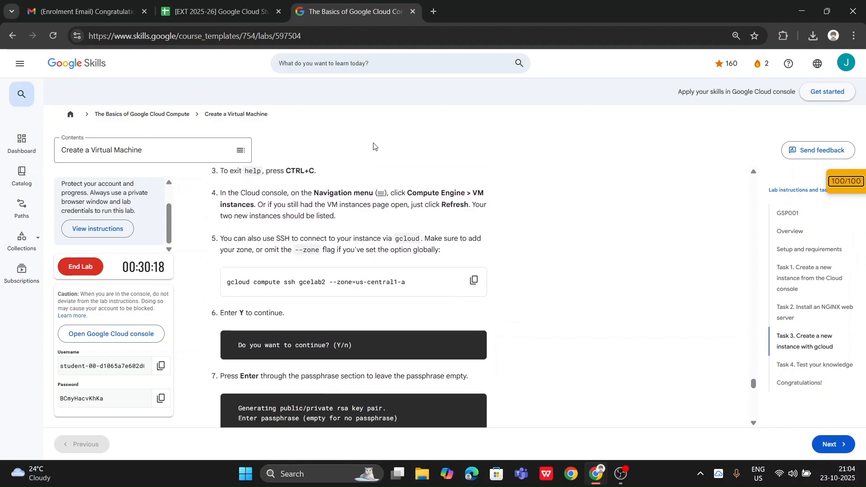
scroll(305, 281, down, 4)
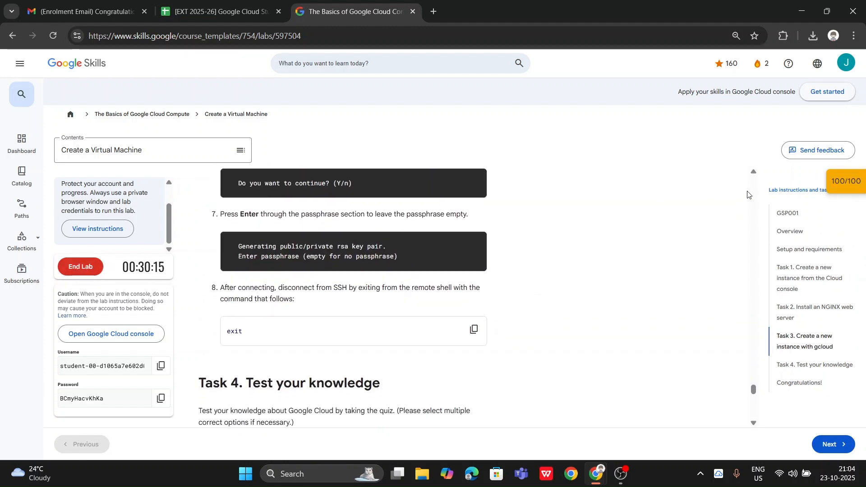
Examine the checkpoint scores for the NGINX instance task and the gcloud instance task.
click(855, 185)
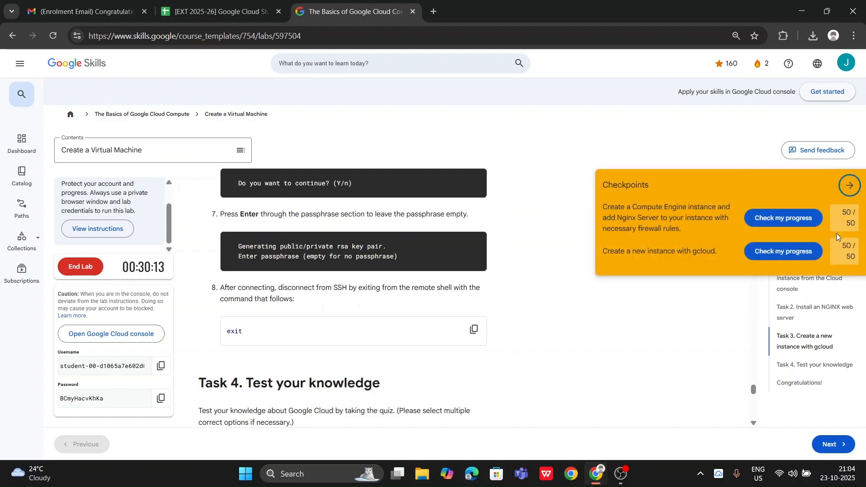
click(851, 189)
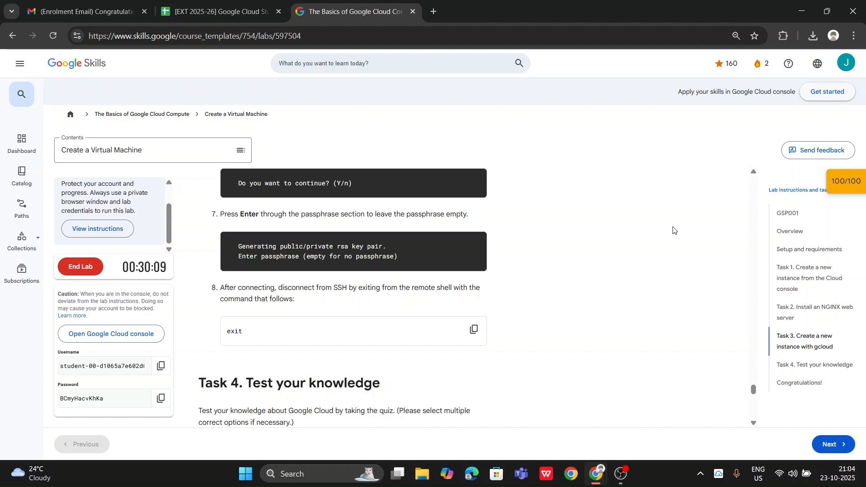
click(844, 183)
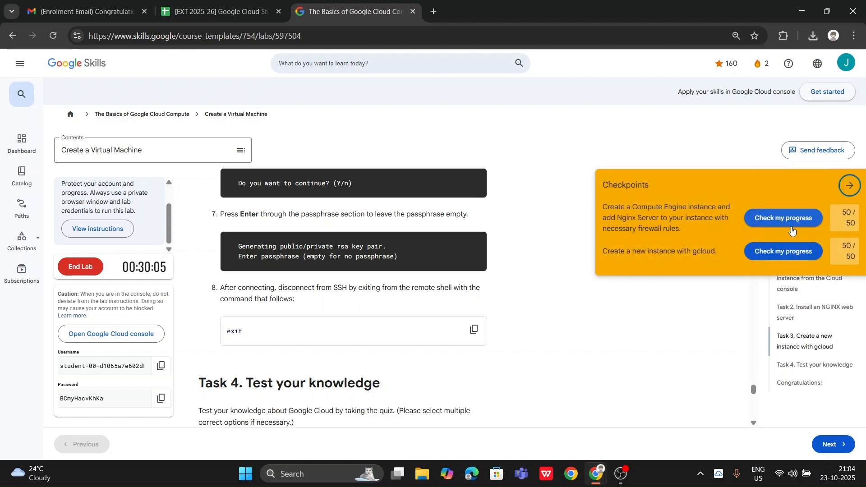
click(849, 186)
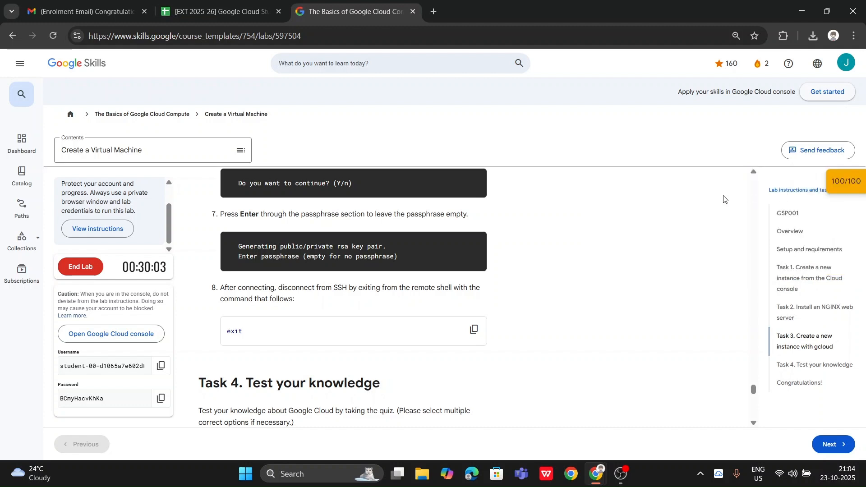
click(852, 185)
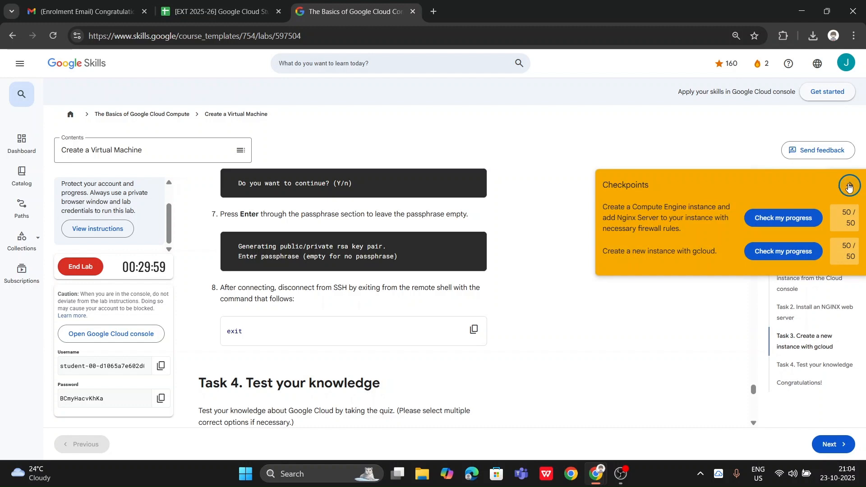
click(849, 187)
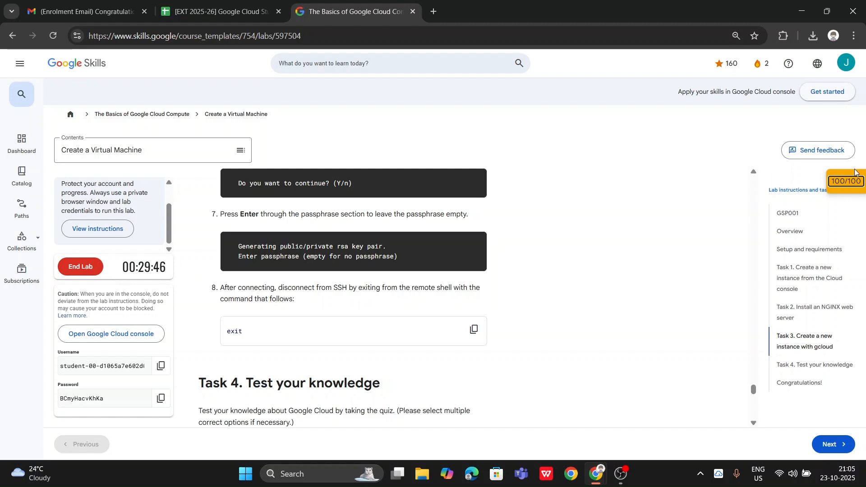
click(852, 182)
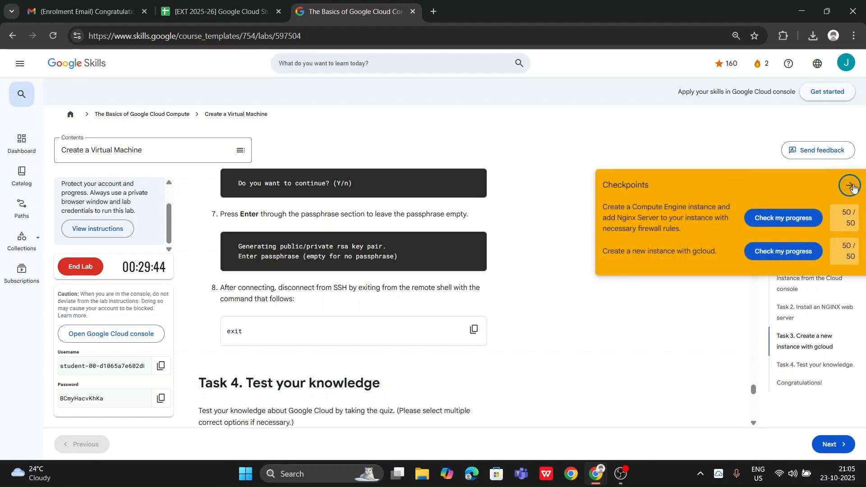
click(853, 187)
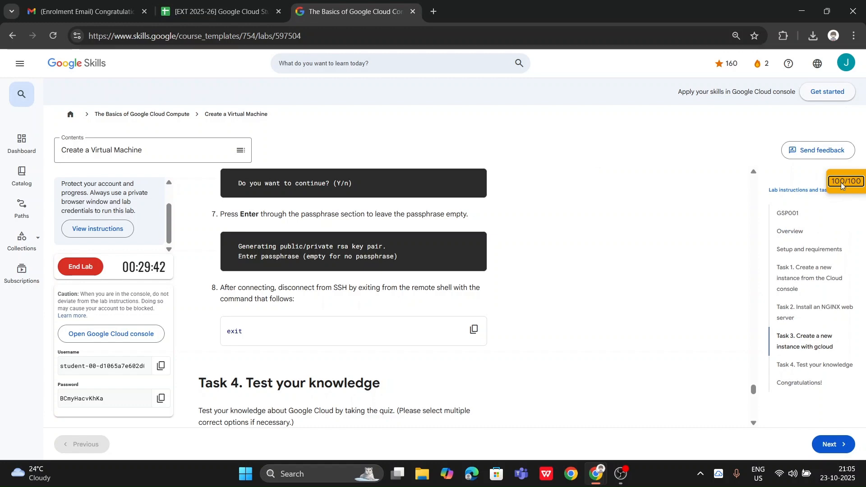
Look back through the lab's Task 3 instructions, from the gcelab2 creation command and default values to the SSH exit.
scroll(730, 248, down, 3)
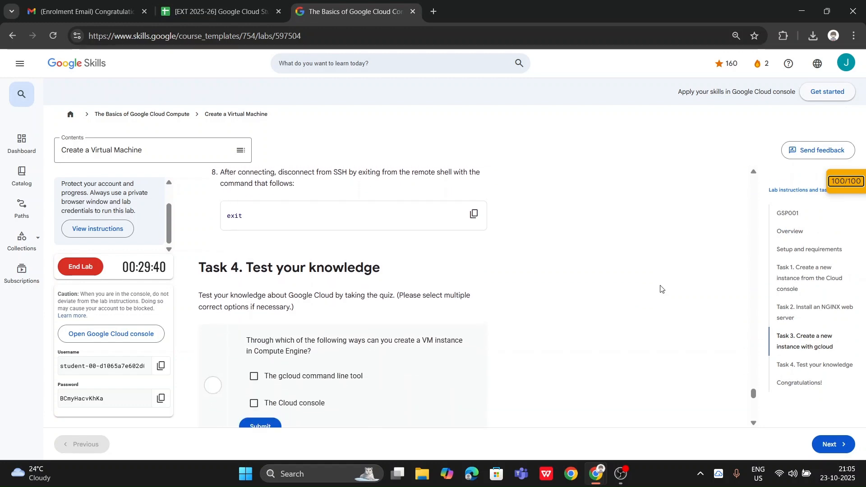
scroll(659, 286, up, 10)
scroll(661, 289, up, 7)
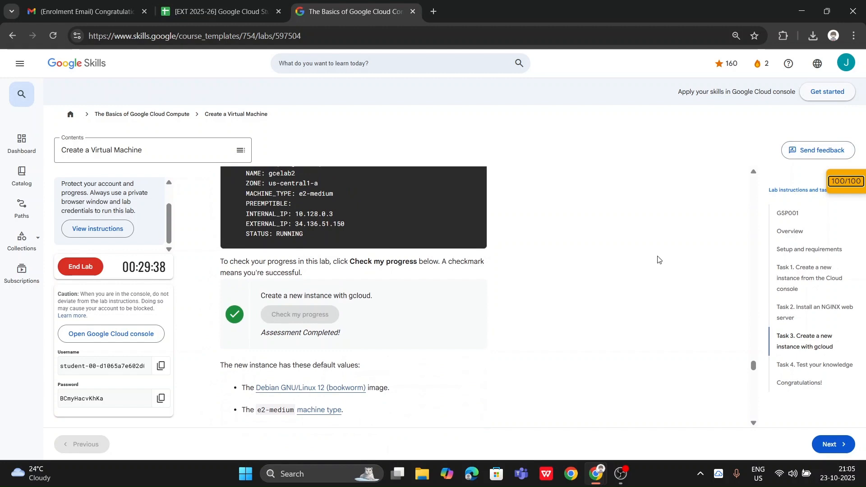
scroll(601, 258, up, 3)
scroll(400, 297, up, 7)
scroll(401, 299, down, 11)
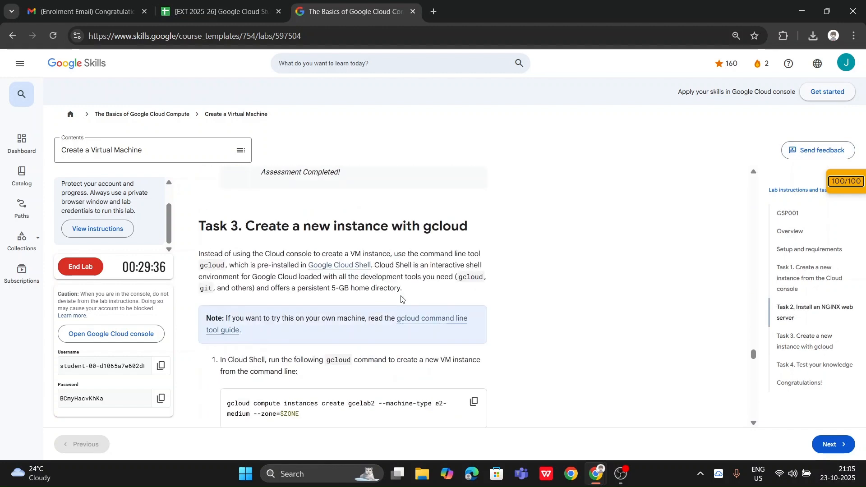
scroll(401, 299, down, 2)
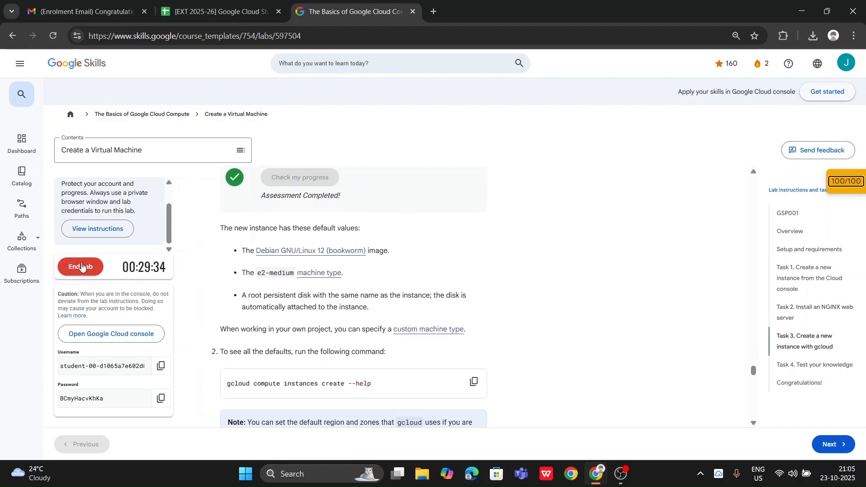
scroll(429, 358, down, 14)
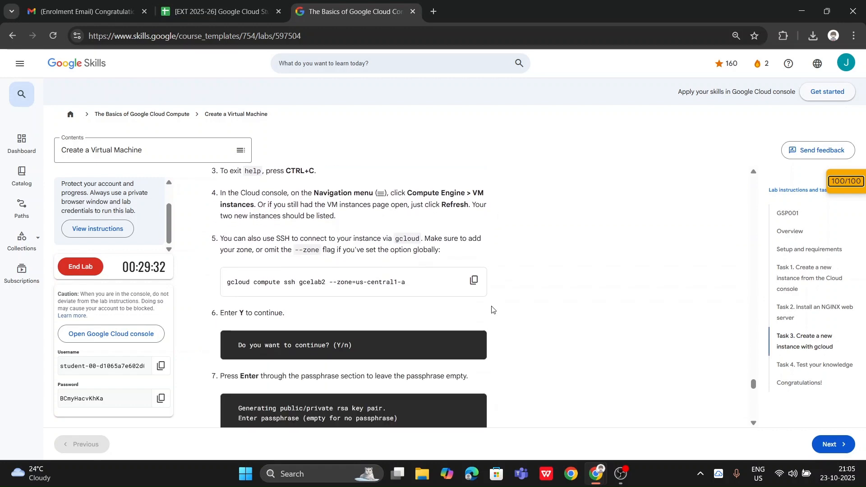
scroll(536, 359, down, 13)
scroll(535, 362, up, 13)
scroll(535, 360, down, 6)
scroll(521, 311, up, 9)
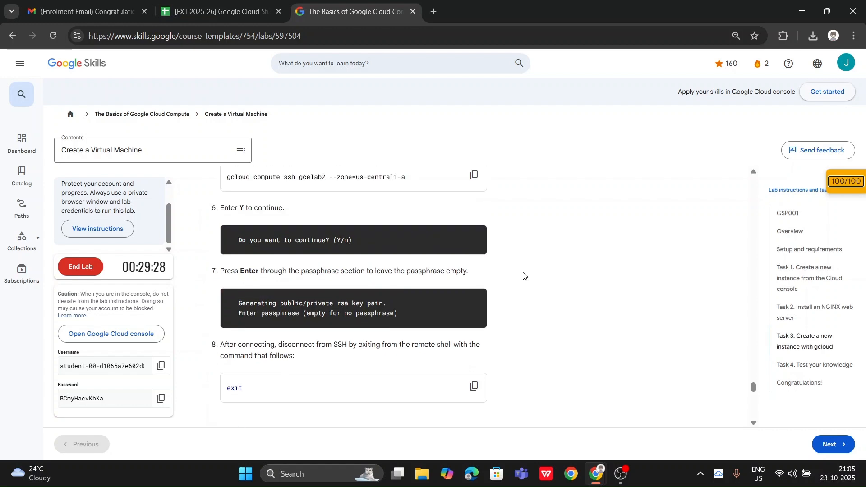
scroll(523, 275, up, 12)
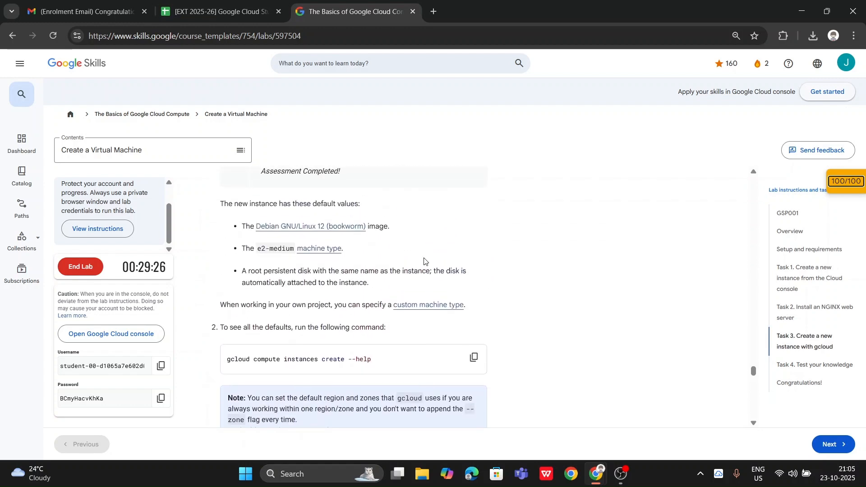
scroll(365, 361, down, 5)
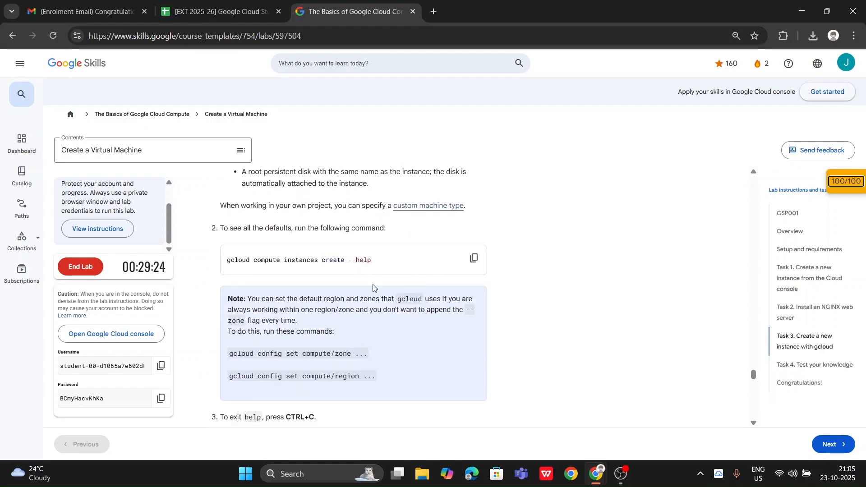
scroll(429, 264, down, 1)
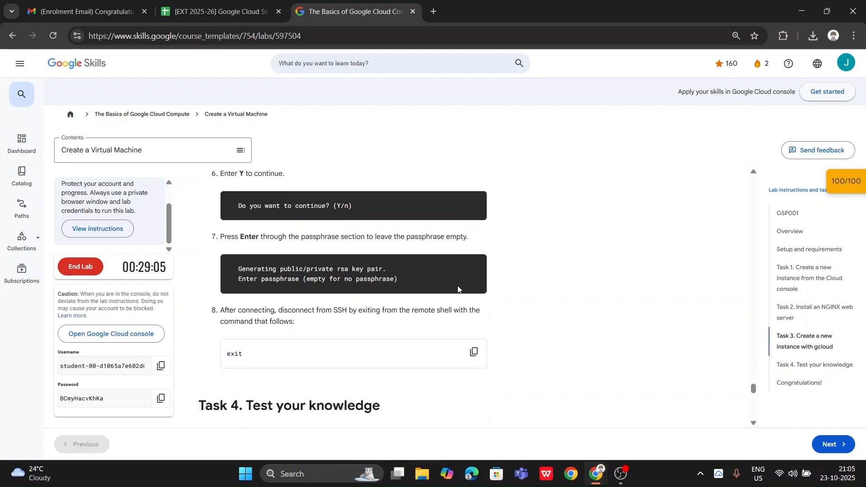
Answer the Task 4 quiz question with both the gcloud command line tool and the Cloud console, and submit it.
scroll(459, 288, down, 5)
scroll(458, 289, down, 1)
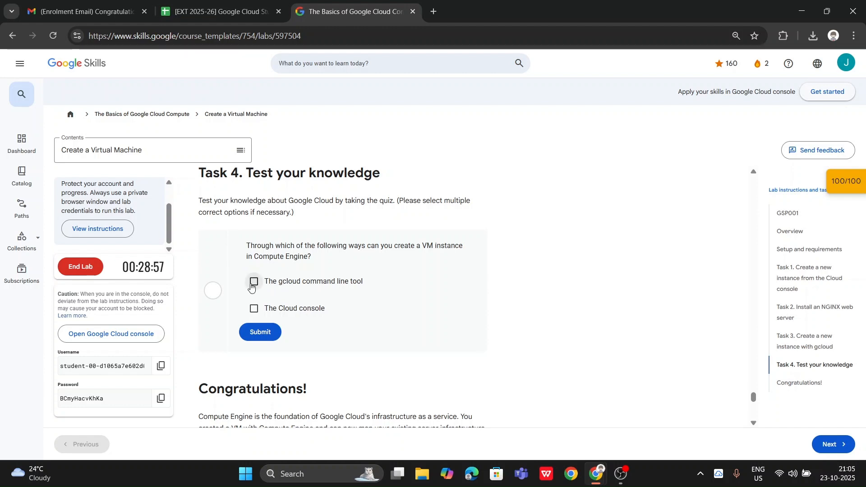
click(254, 308)
click(254, 282)
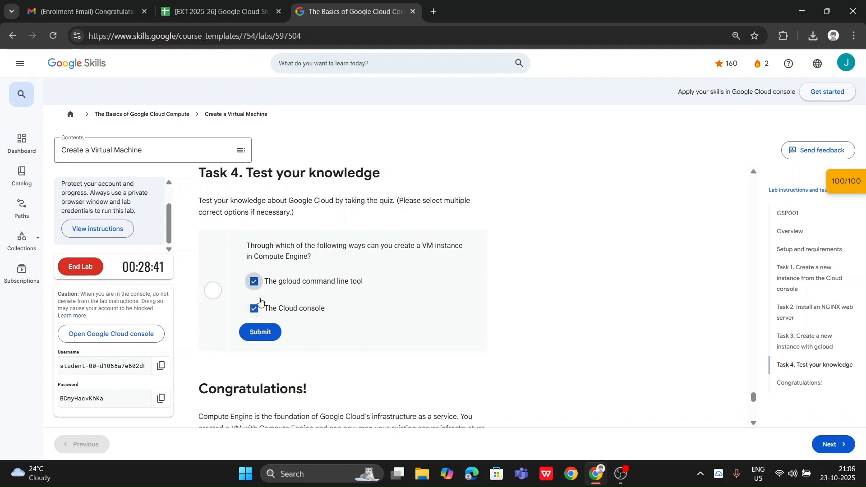
click(260, 332)
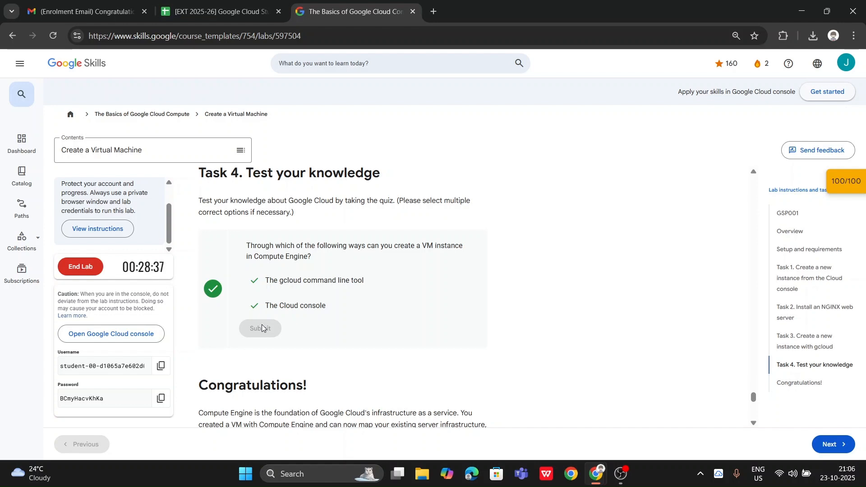
End the Create a Virtual Machine lab and skip the satisfaction survey.
scroll(373, 316, up, 7)
scroll(386, 280, down, 2)
scroll(386, 281, up, 5)
scroll(386, 280, down, 6)
click(83, 267)
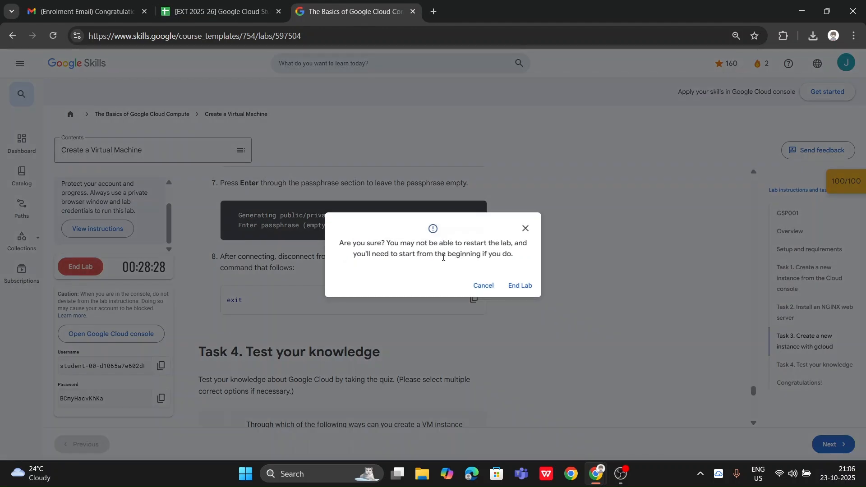
click(519, 285)
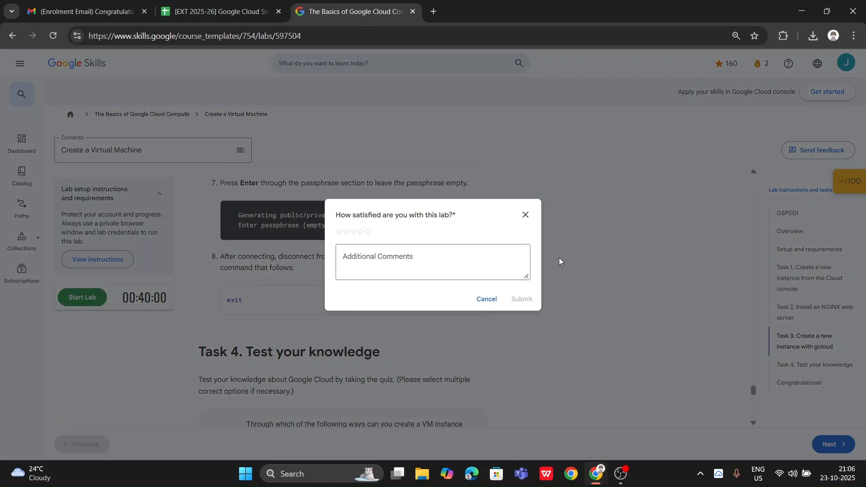
click(486, 299)
Return to the course page for The Basics of Google Cloud Compute and show its list of labs.
scroll(490, 303, up, 5)
scroll(491, 302, up, 20)
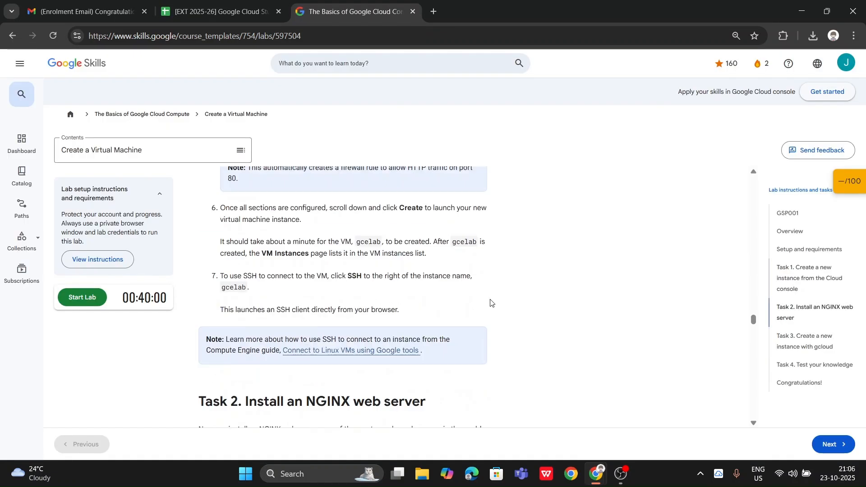
scroll(490, 303, up, 1)
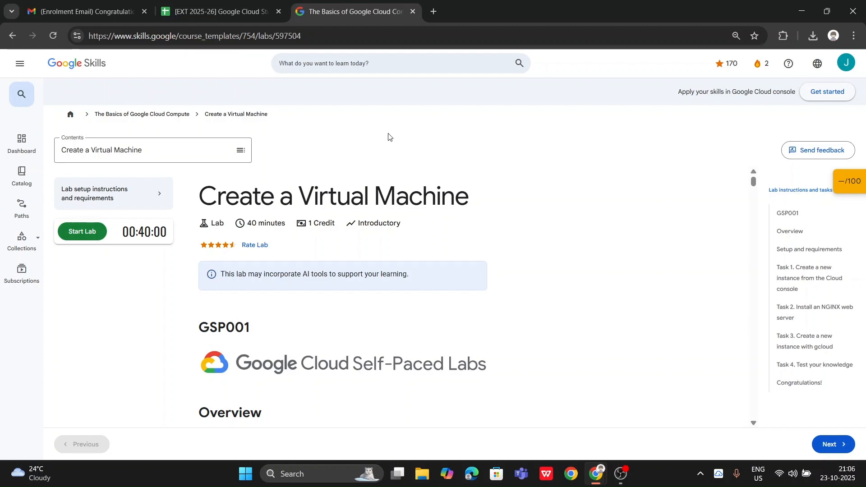
key(alt+Left)
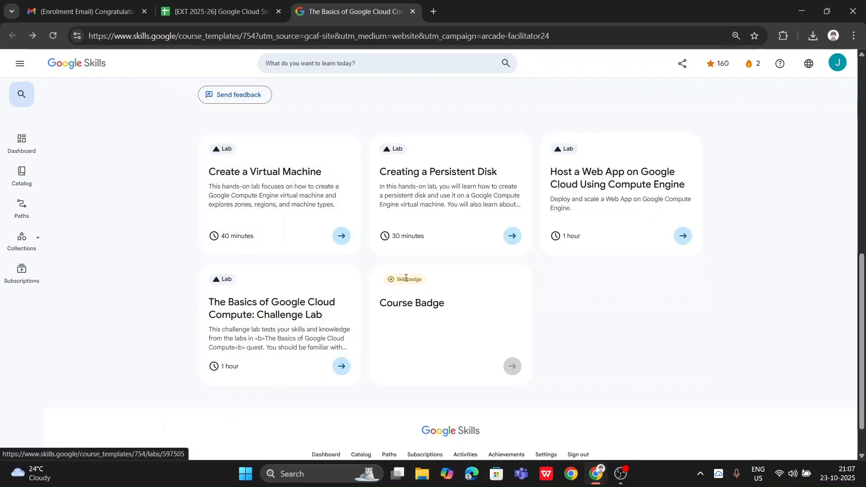
scroll(392, 212, down, 10)
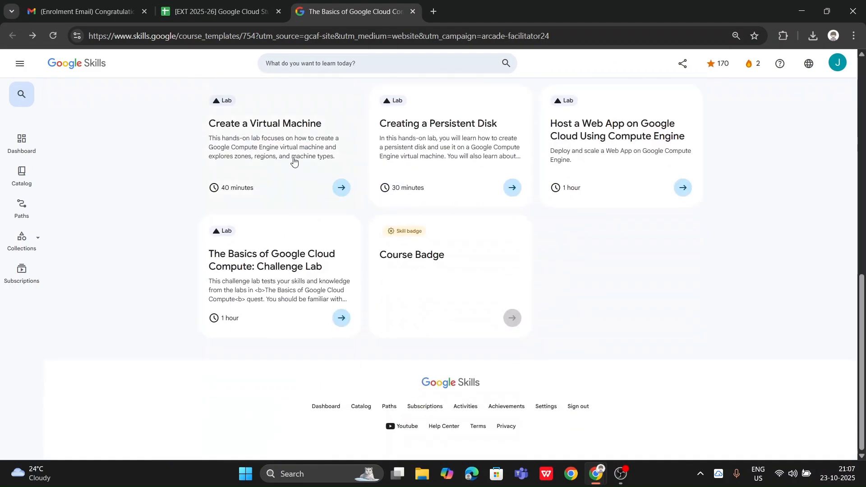
scroll(377, 172, up, 3)
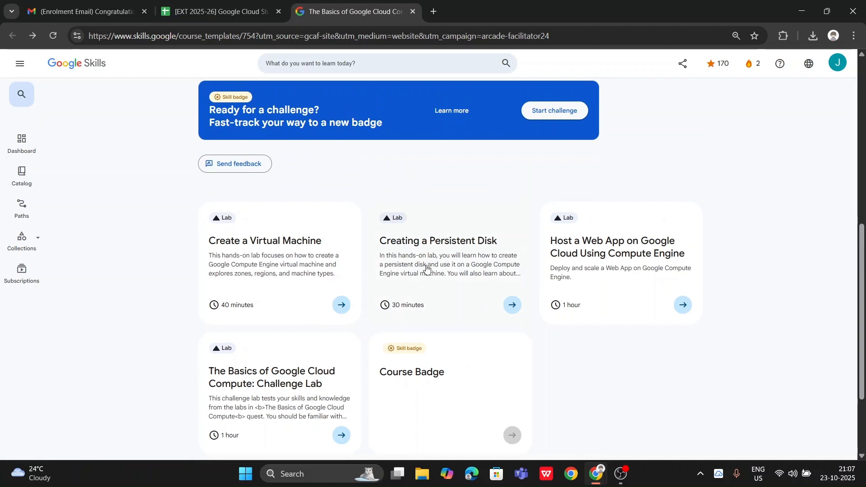